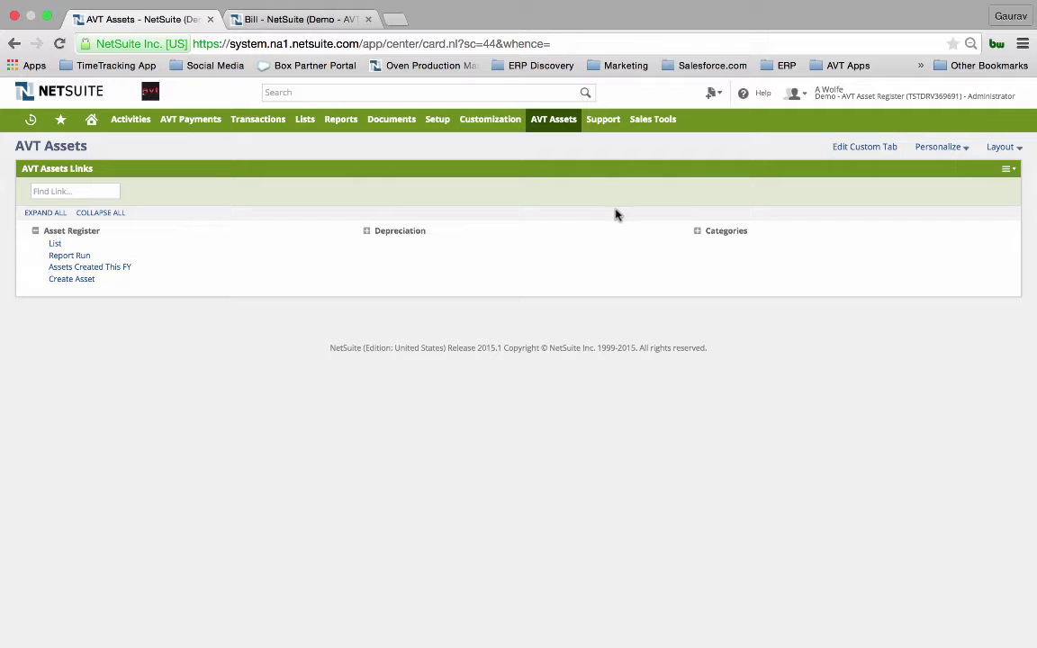
Step: Bring up the partly filled vendor bill from American Computers
click(303, 19)
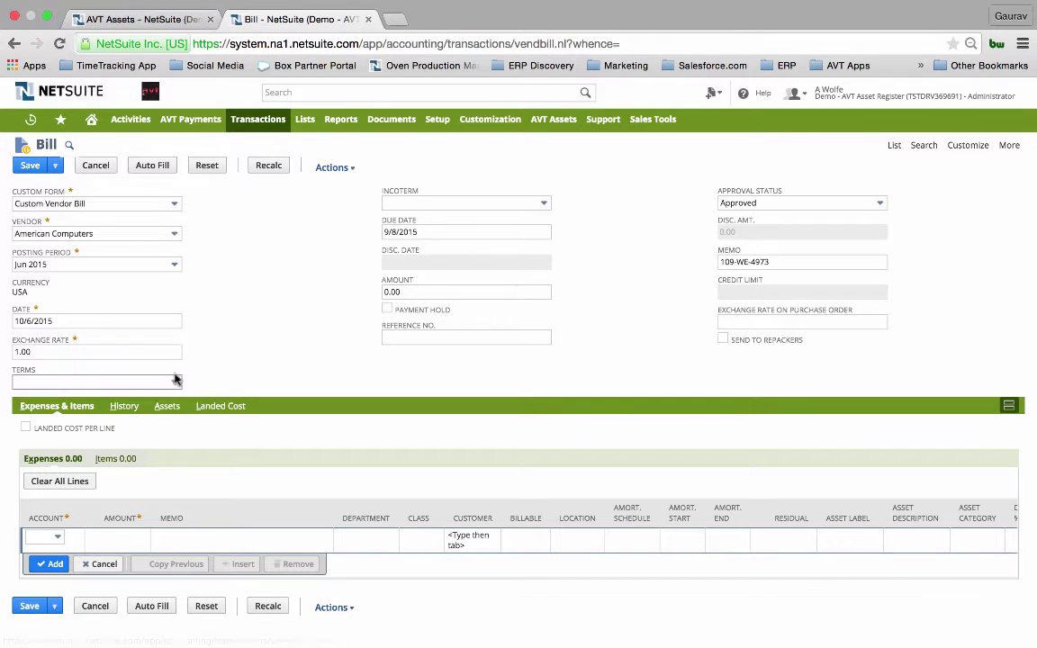
Step: Enter an expense line on account 1410 Furniture & Fixtures with amount 1,200
click(50, 537)
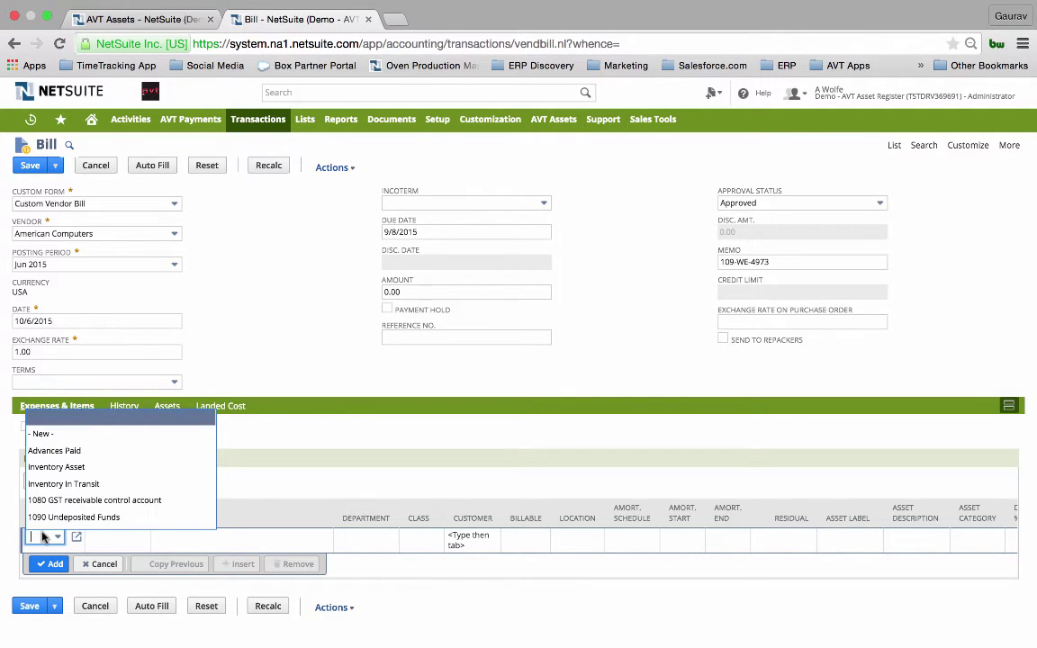
scroll(65, 495, down, 2)
scroll(65, 500, down, 1)
scroll(63, 497, down, 2)
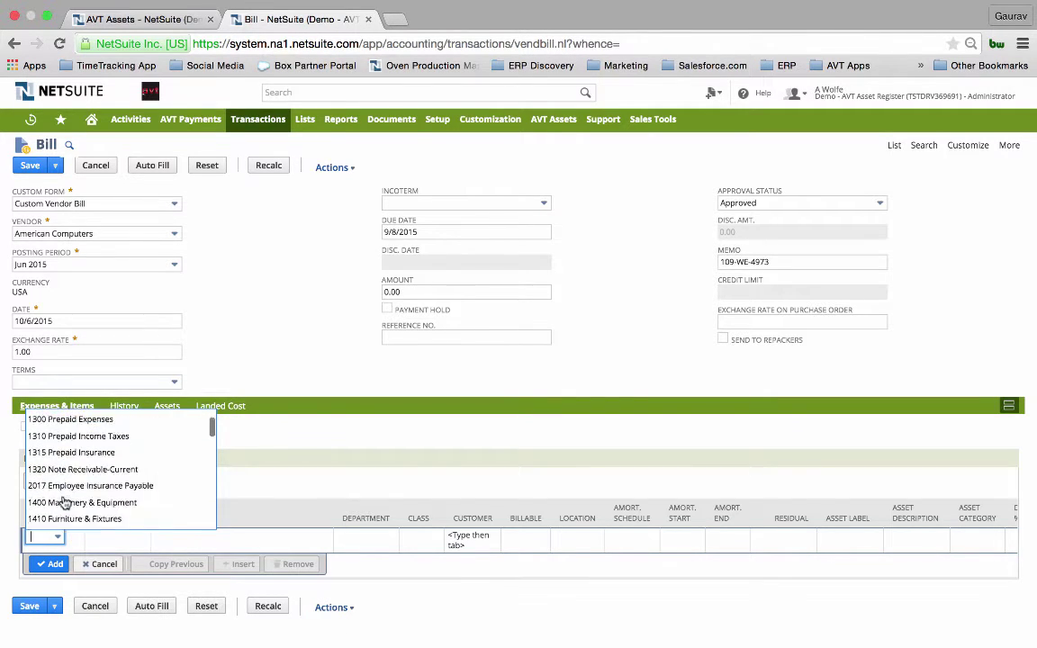
scroll(60, 492, down, 1)
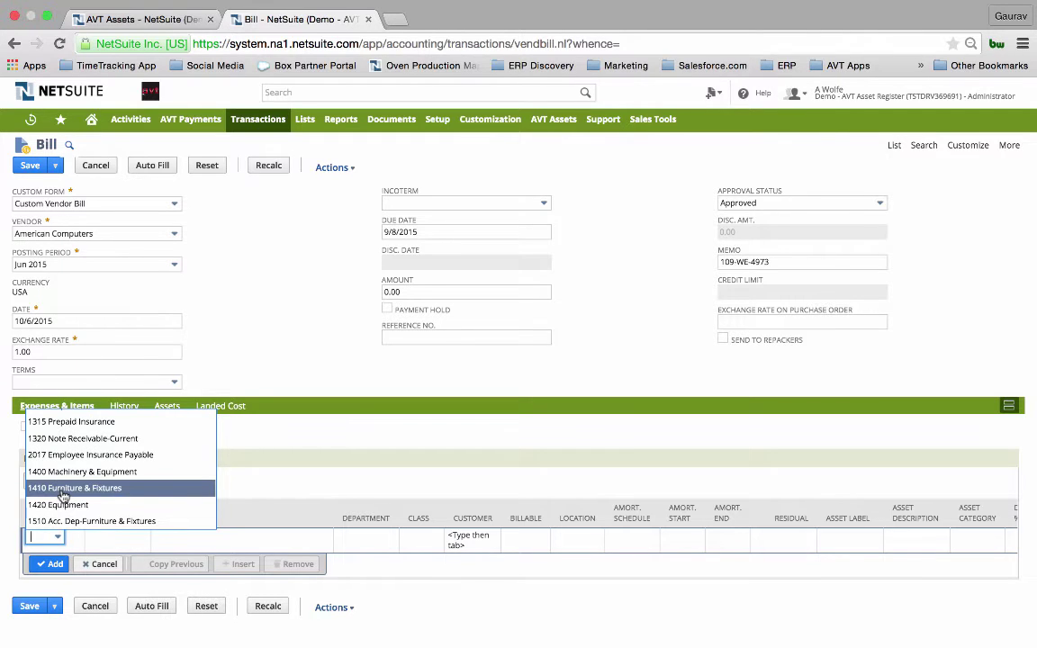
click(63, 489)
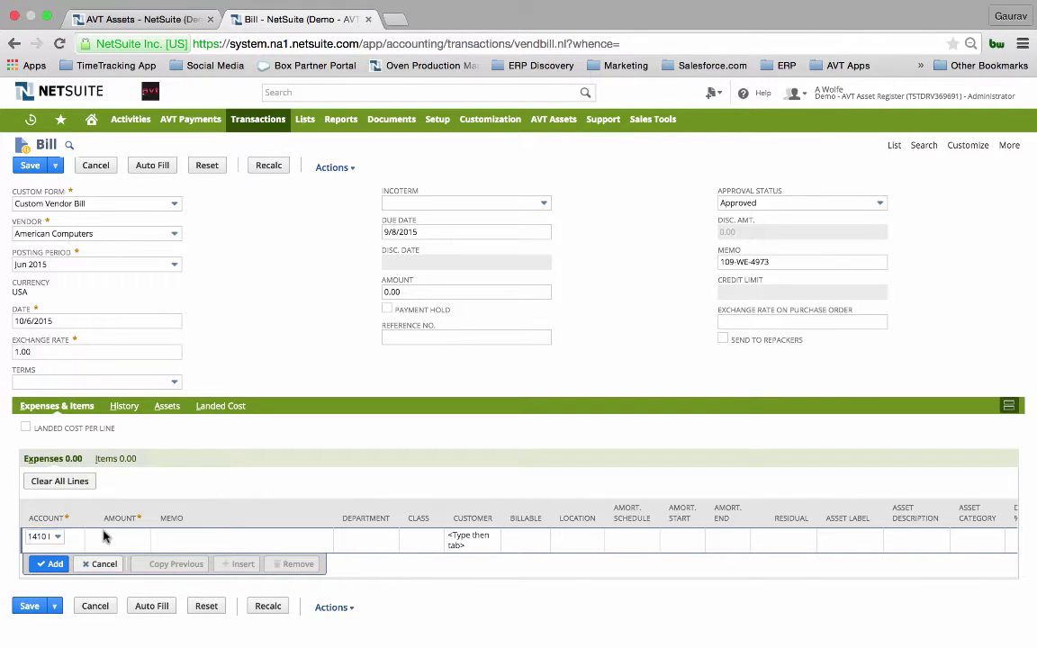
text(1,20)
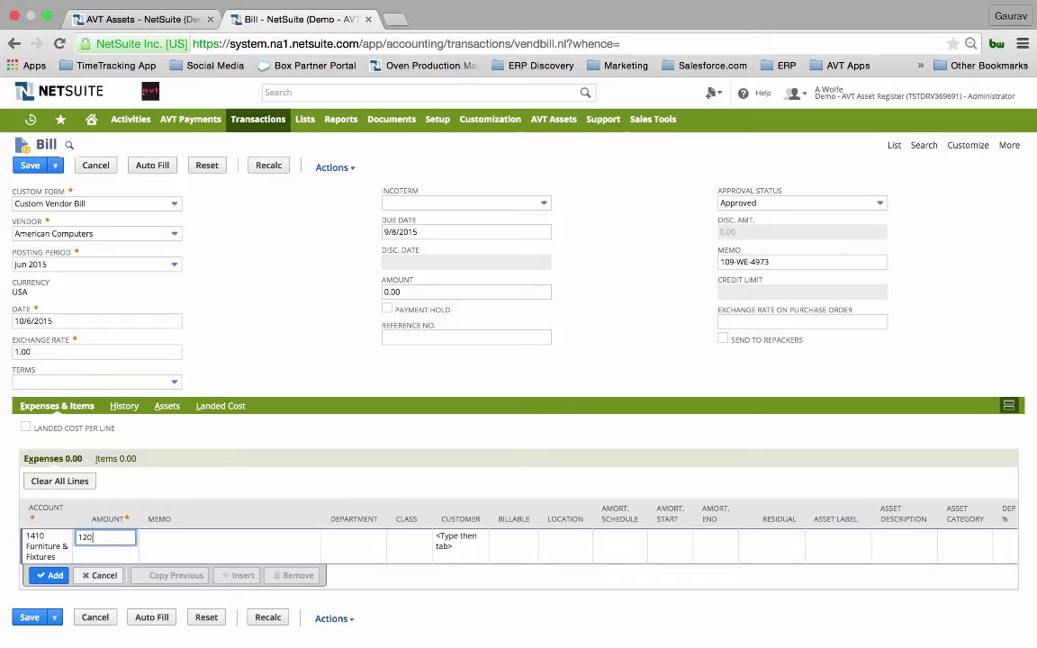
text(0)
key(Tab)
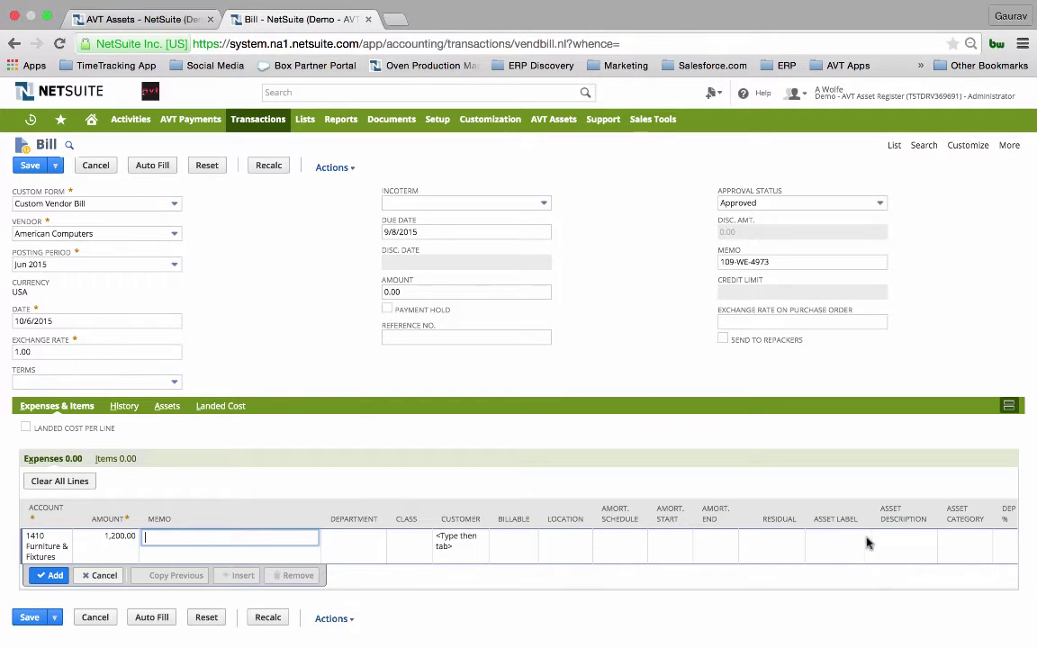
scroll(812, 539, down, 1)
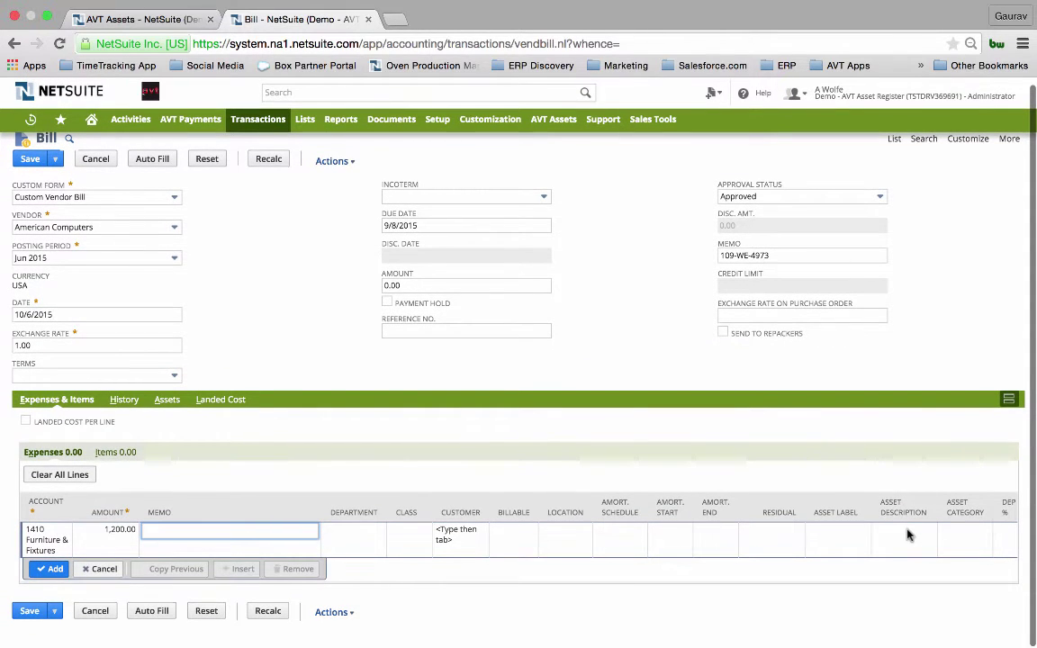
Step: Give the expense line asset label SR1231213, description Table and category Office Furniture
click(841, 533)
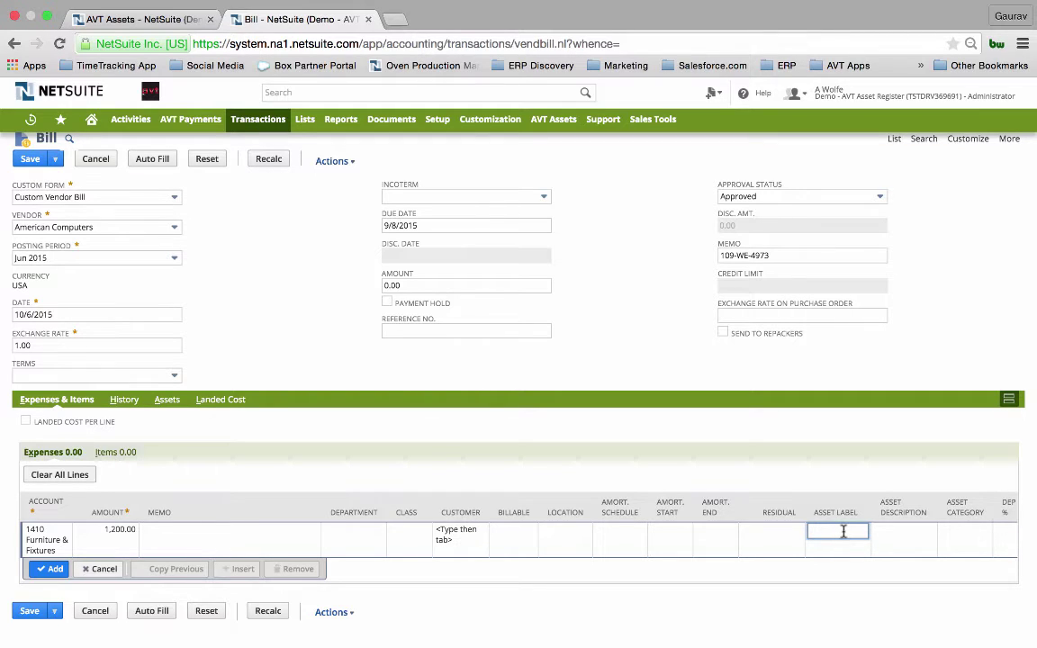
text(SR)
text(123121)
text(3)
click(893, 532)
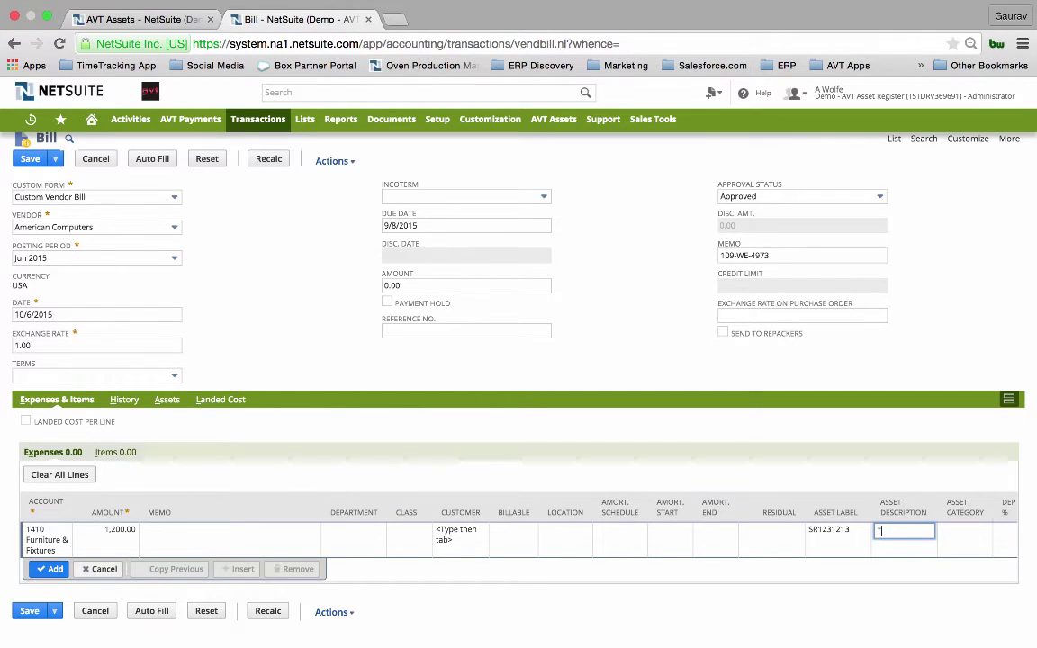
text(Table)
click(964, 532)
click(964, 532)
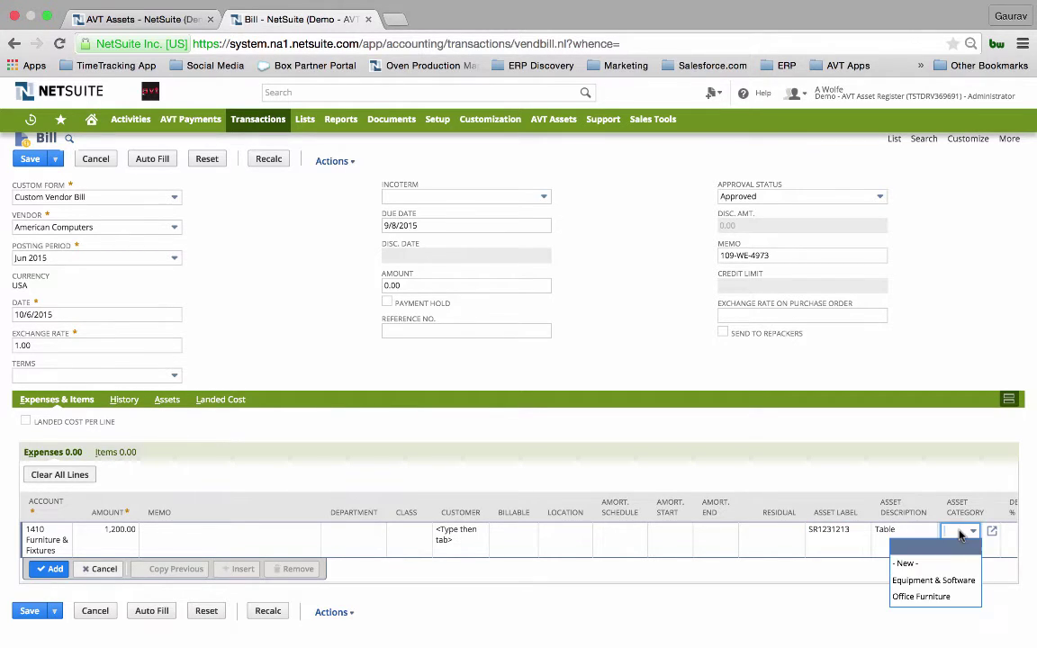
click(947, 599)
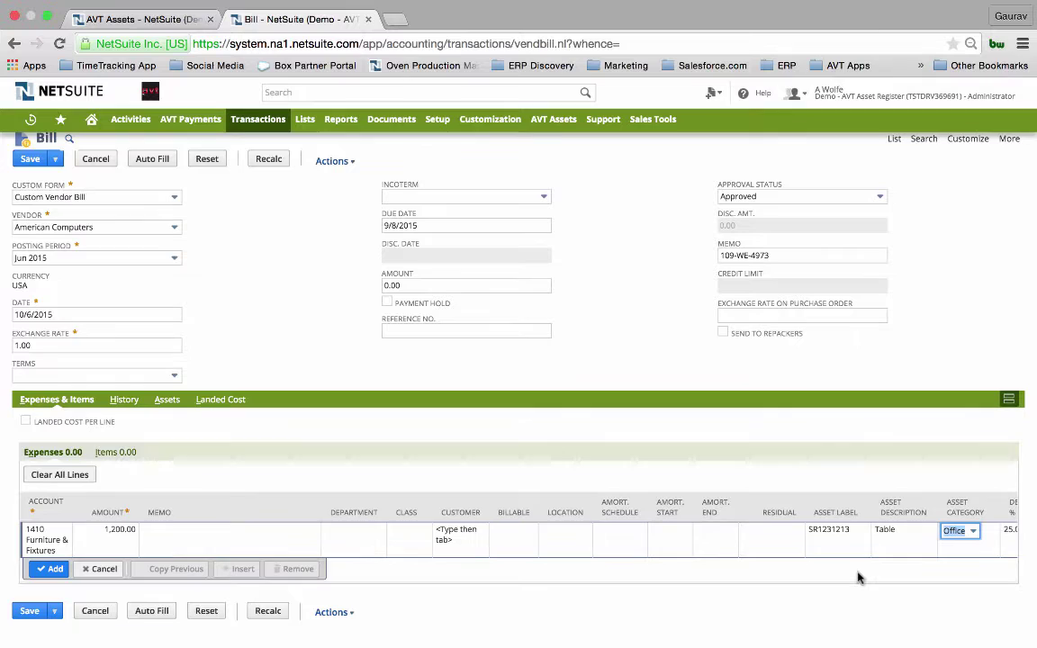
scroll(858, 577, right, 3)
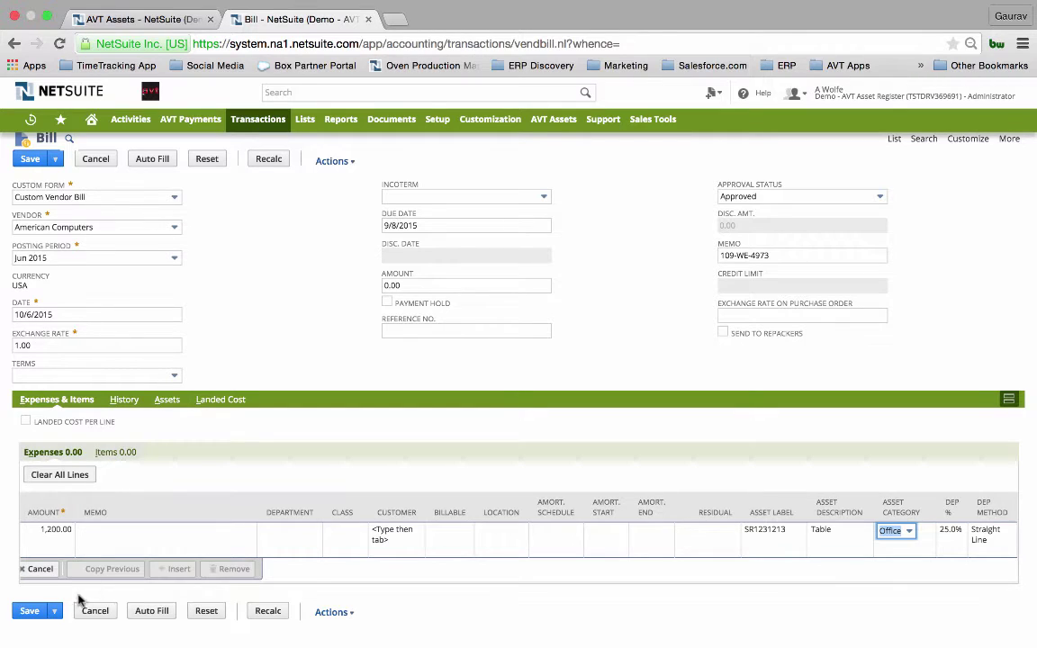
scroll(102, 517, left, 3)
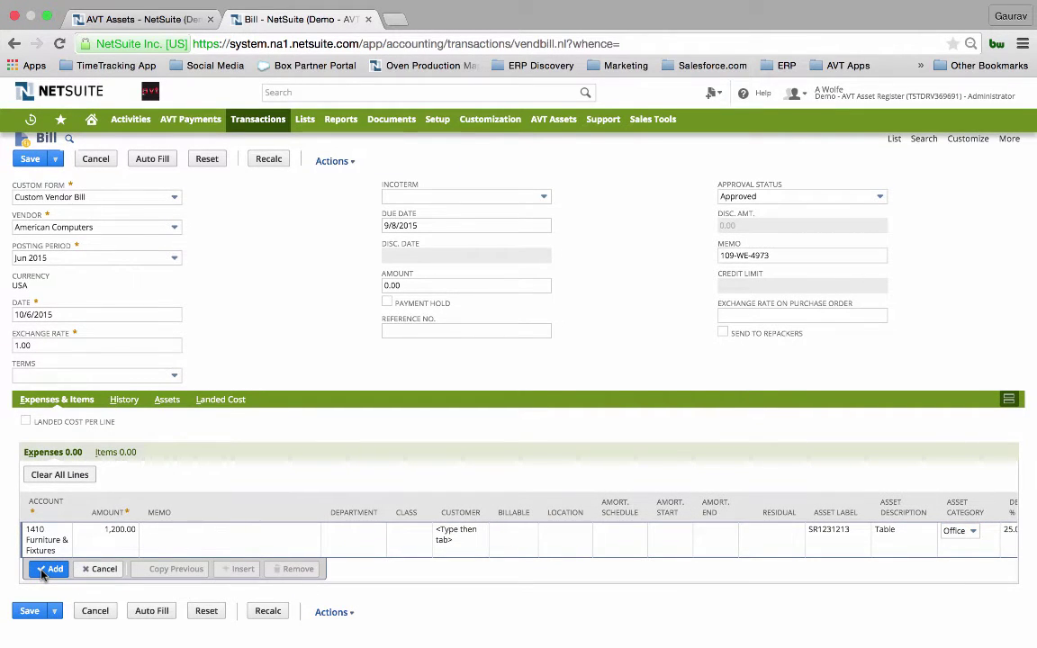
Step: Add the furniture line, check the Items subtab, and save the bill
click(50, 570)
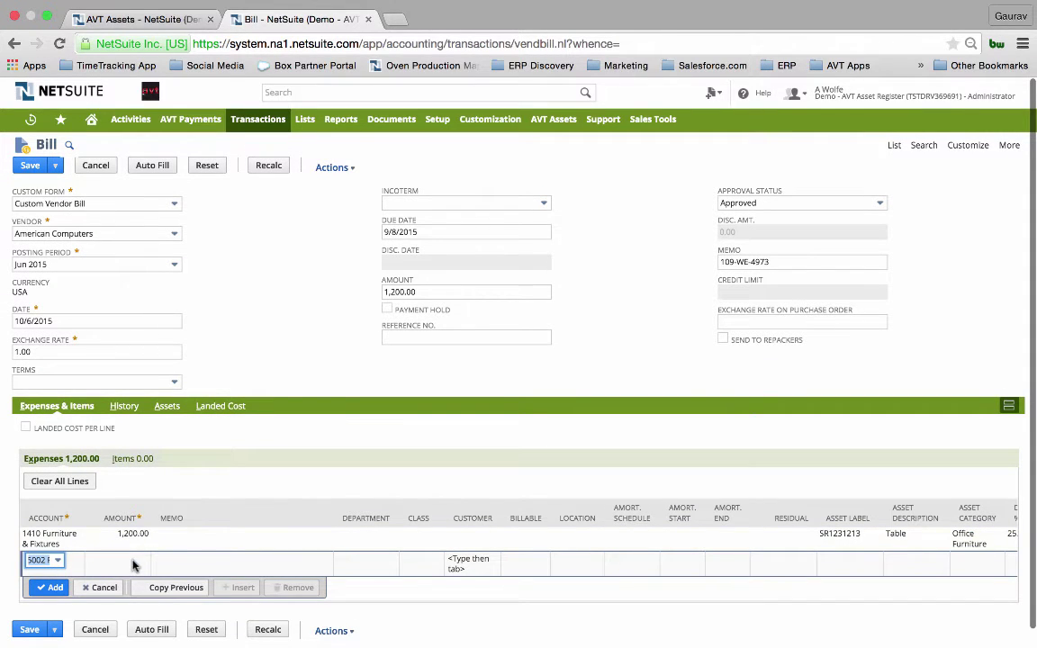
click(131, 461)
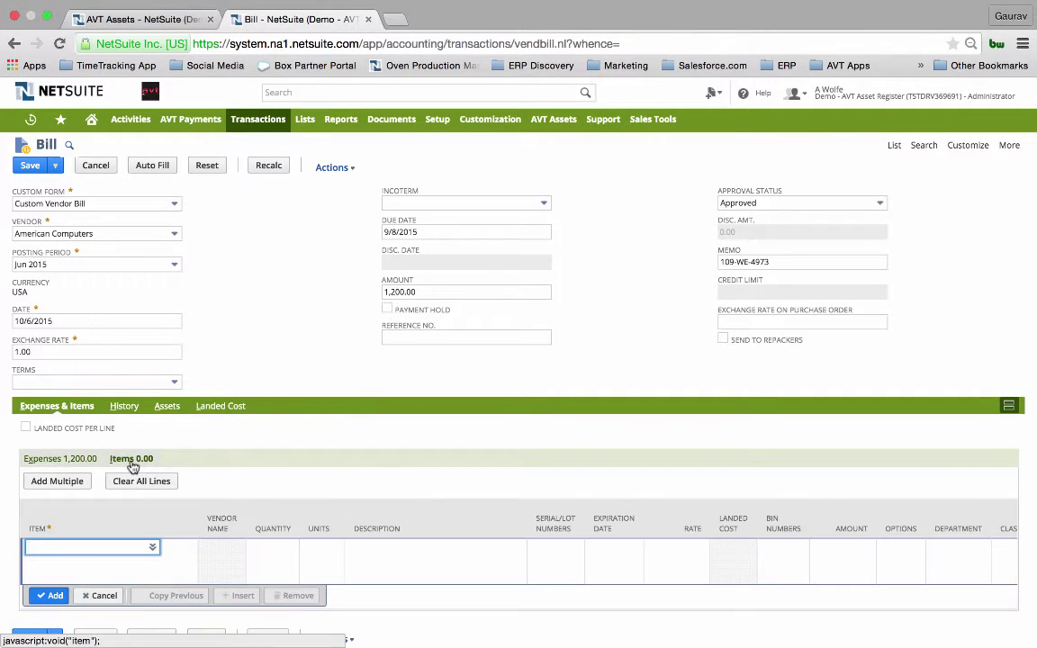
click(64, 461)
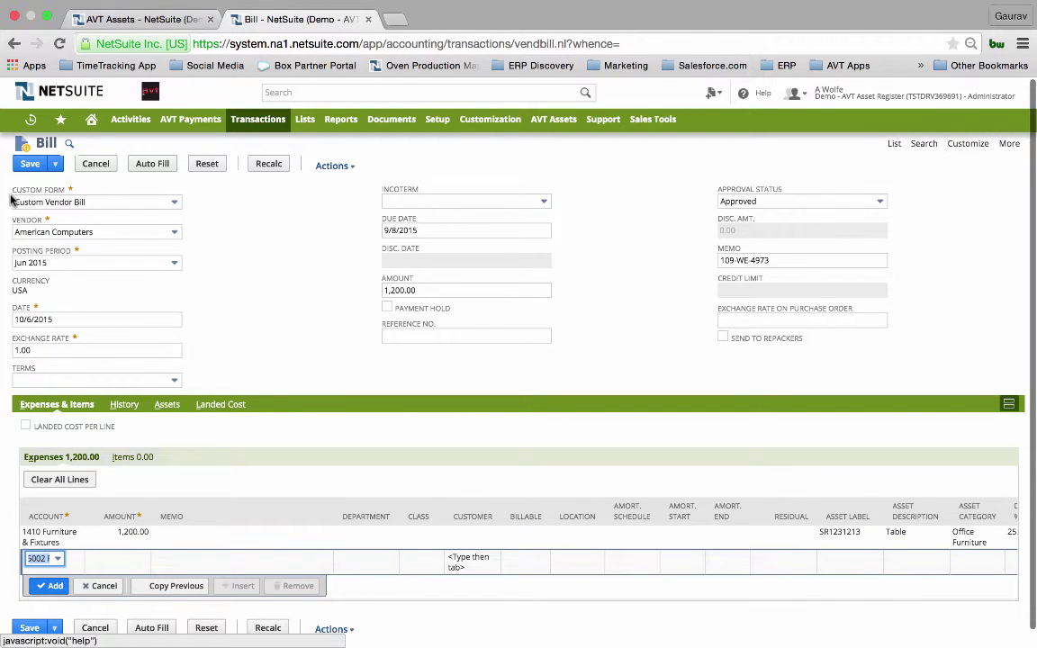
click(30, 163)
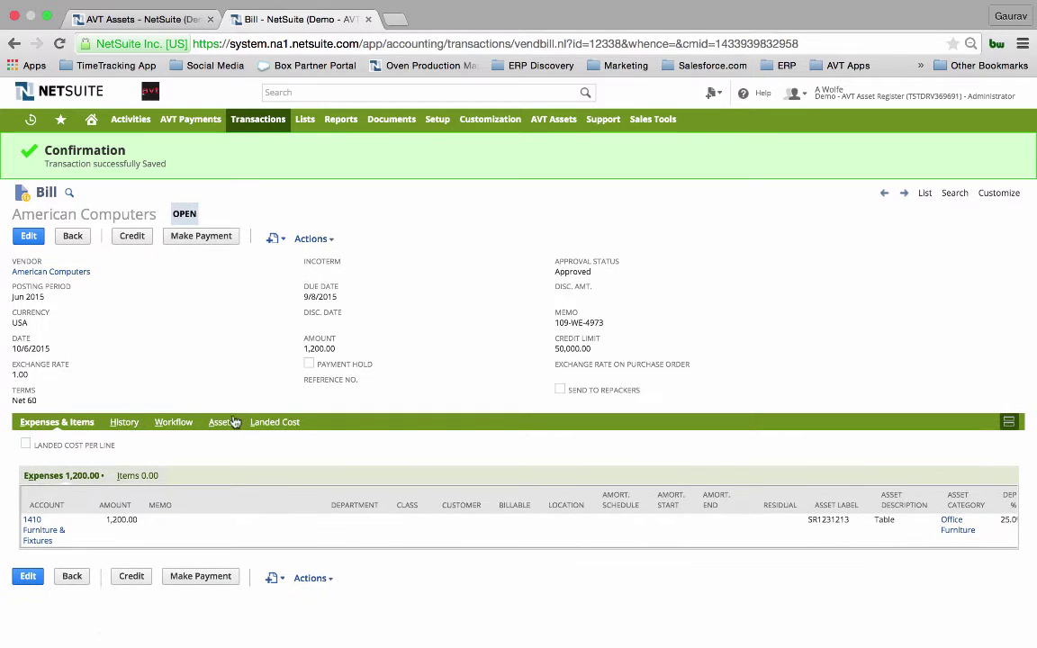
Step: Open asset record ASSET43 from the saved bill's Assets subtab
click(218, 422)
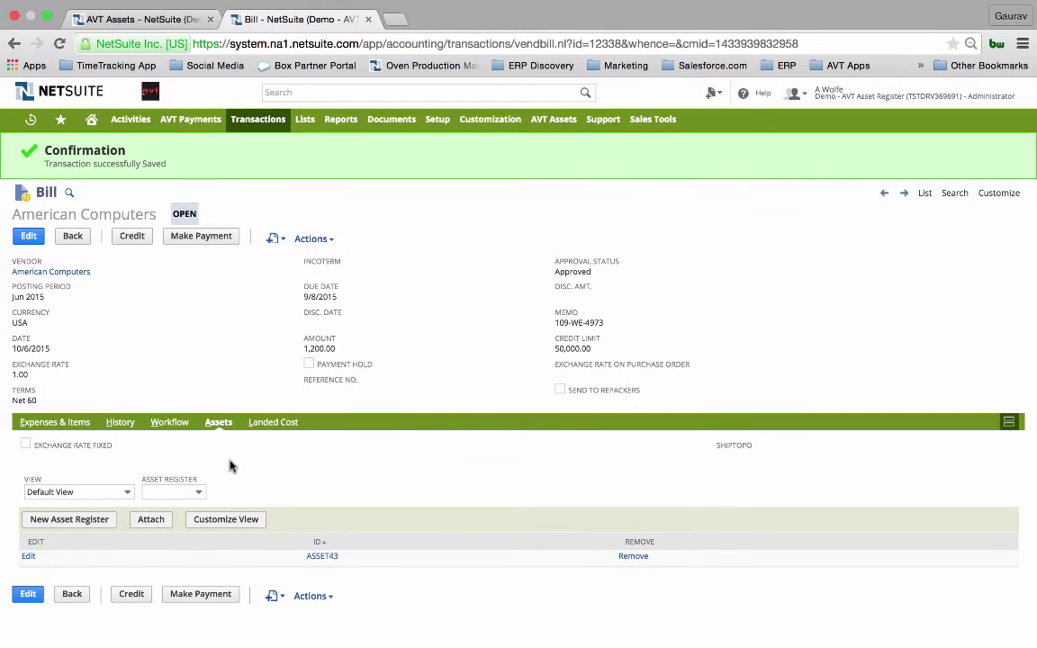
click(317, 558)
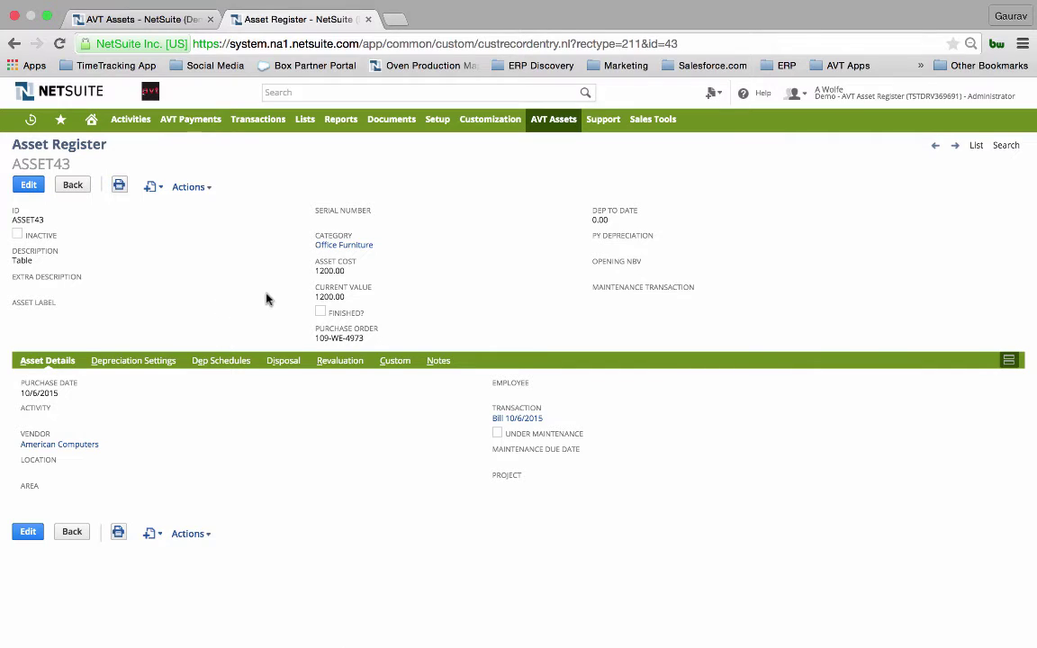
Step: Review ASSET43's depreciation settings and its still-empty depreciation schedule list
click(113, 362)
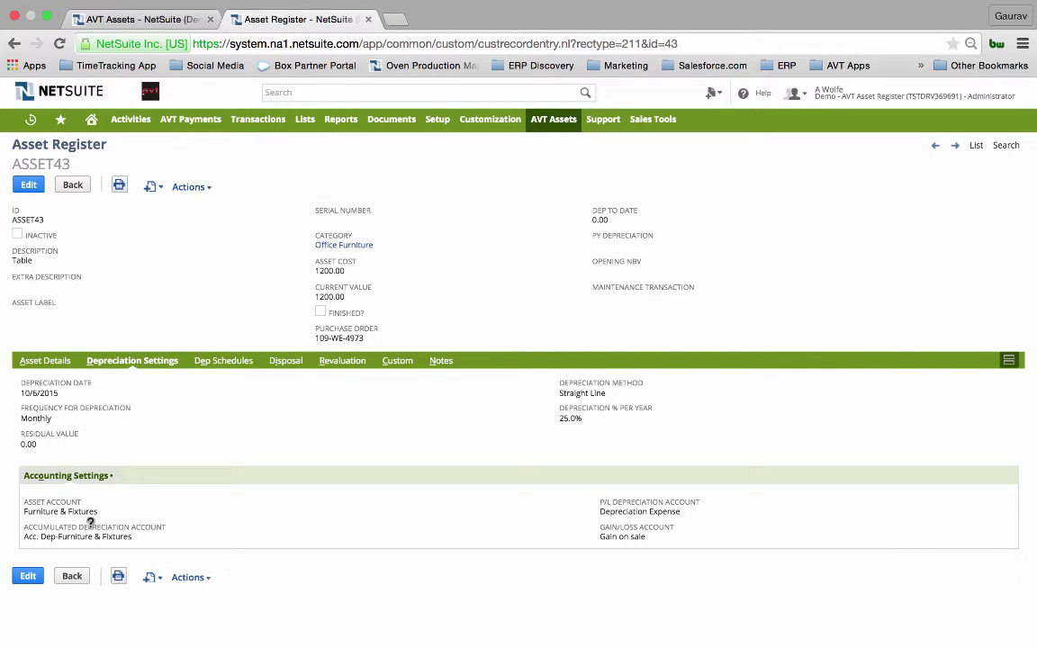
click(217, 362)
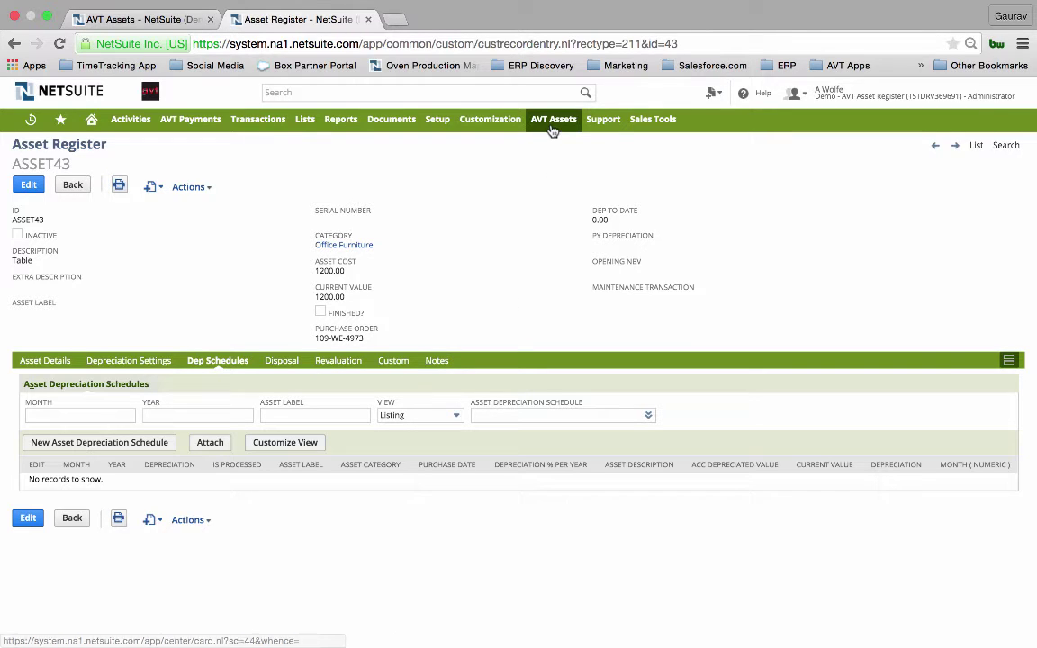
mouse_move(553, 119)
mouse_move(556, 189)
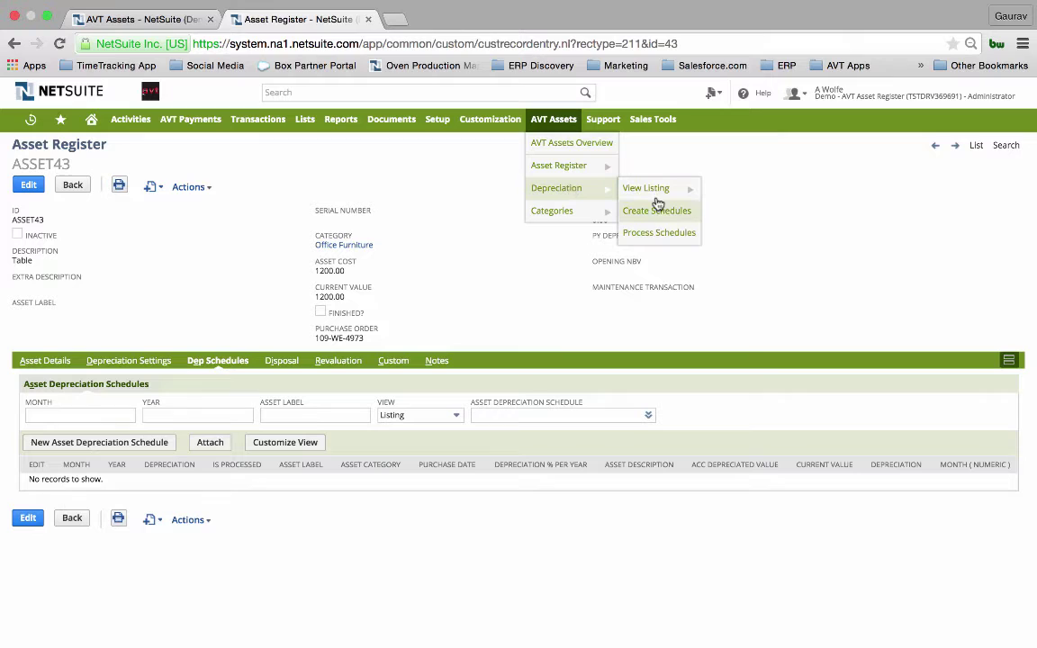
Step: Create depreciation schedules for May and reload to confirm the process finished
click(657, 212)
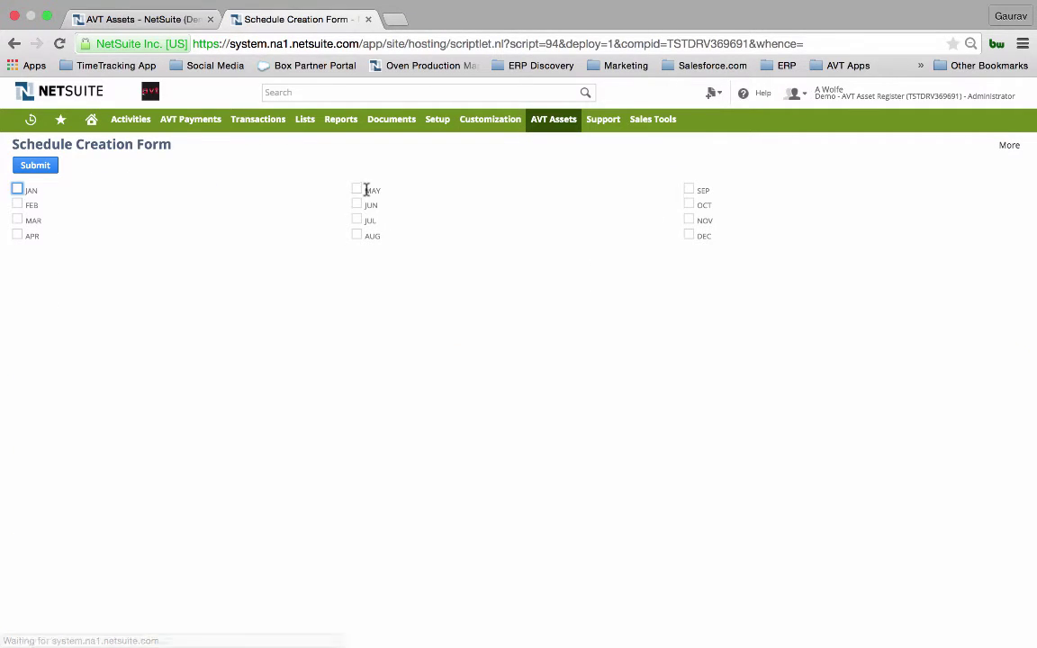
click(358, 191)
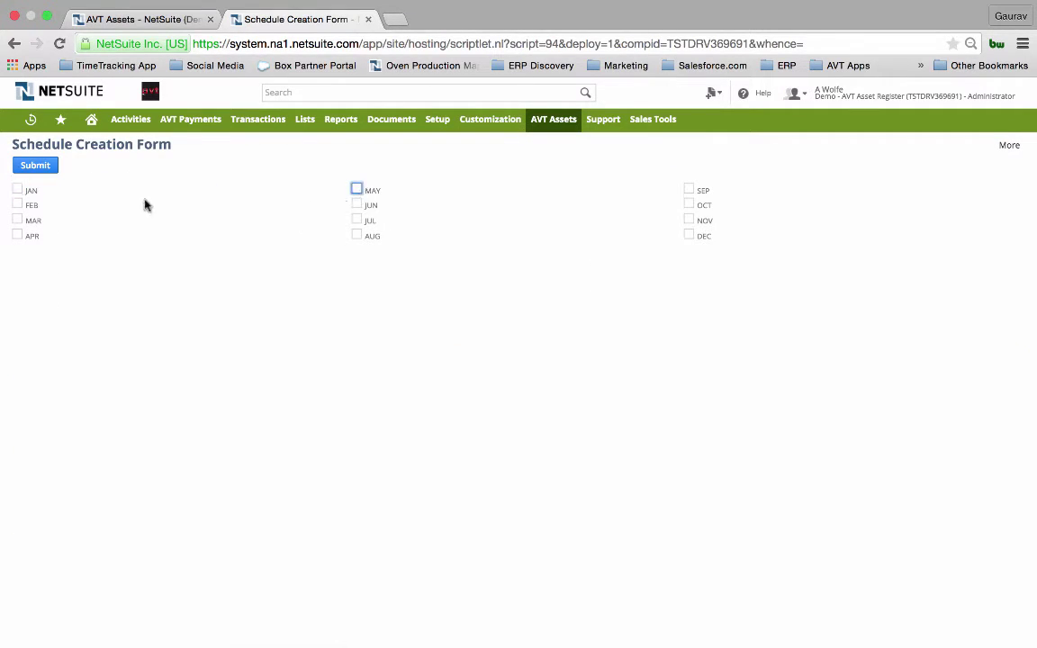
click(30, 166)
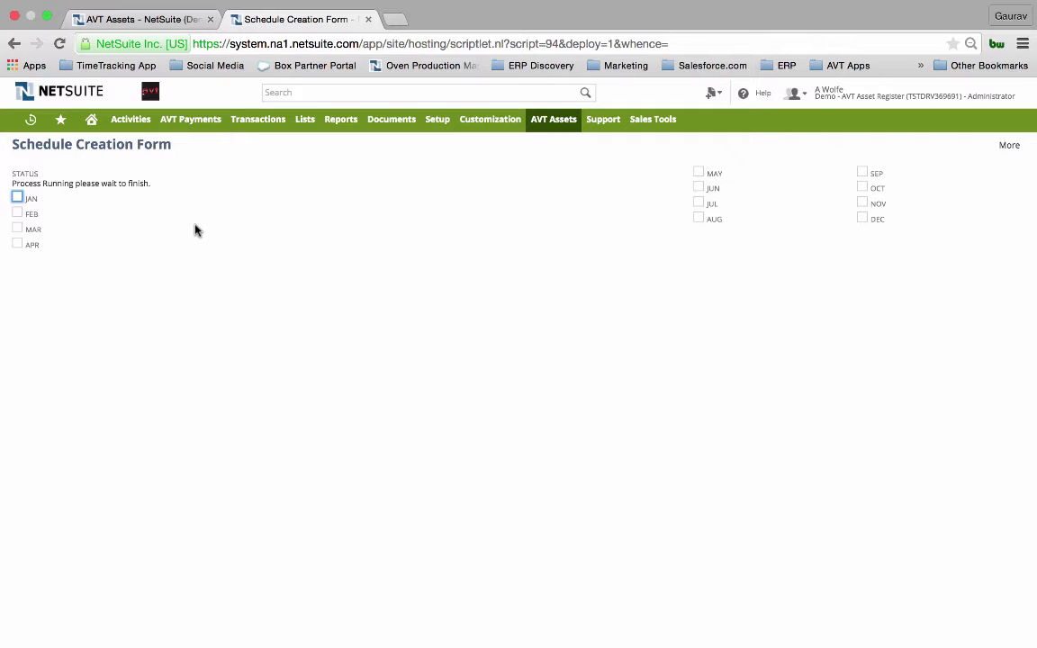
click(60, 44)
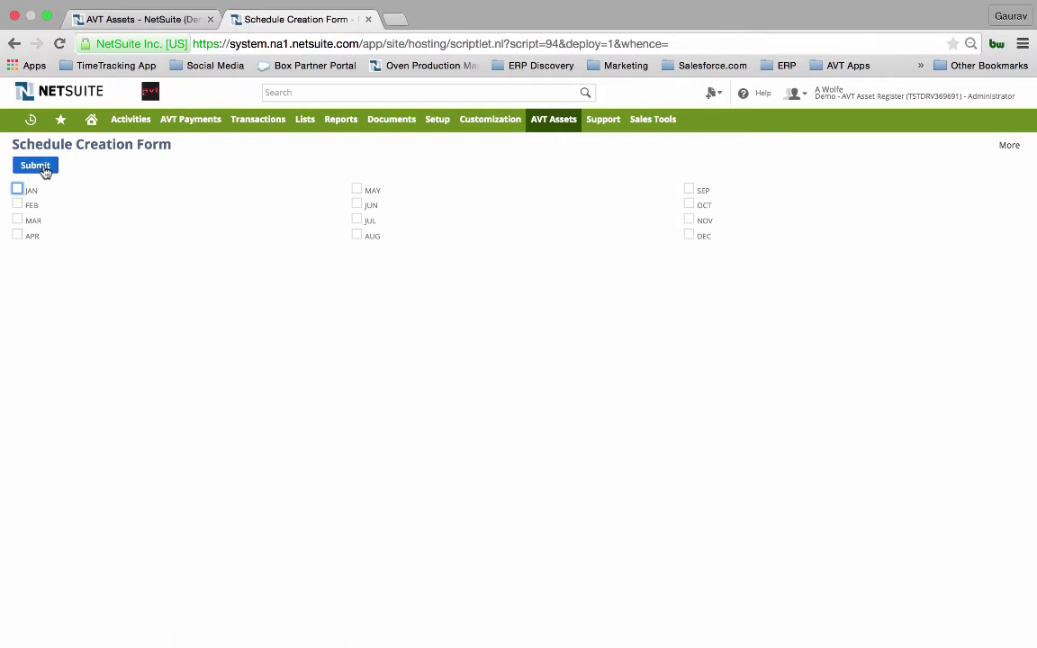
mouse_move(557, 188)
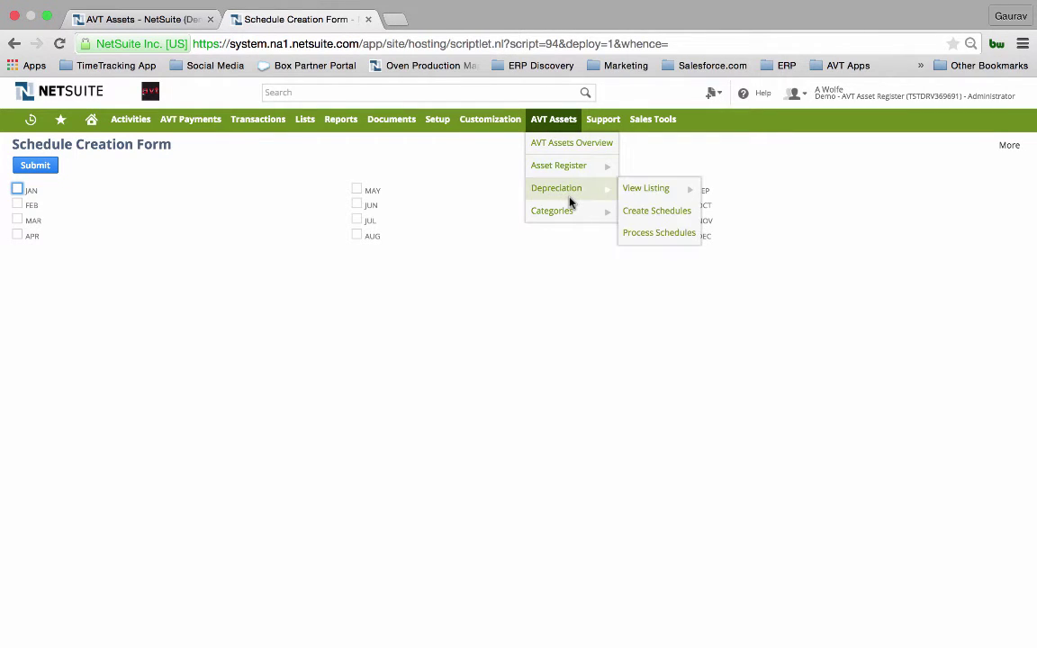
Step: List the 34 May 2015 depreciation schedules using processing date 31/5/2015
click(661, 233)
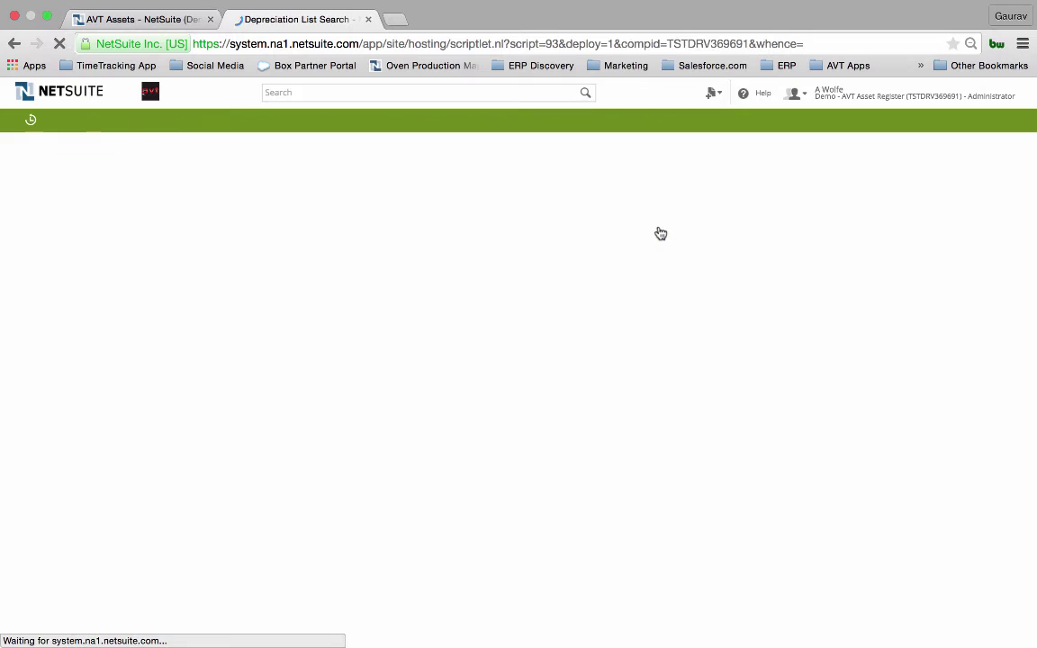
click(275, 205)
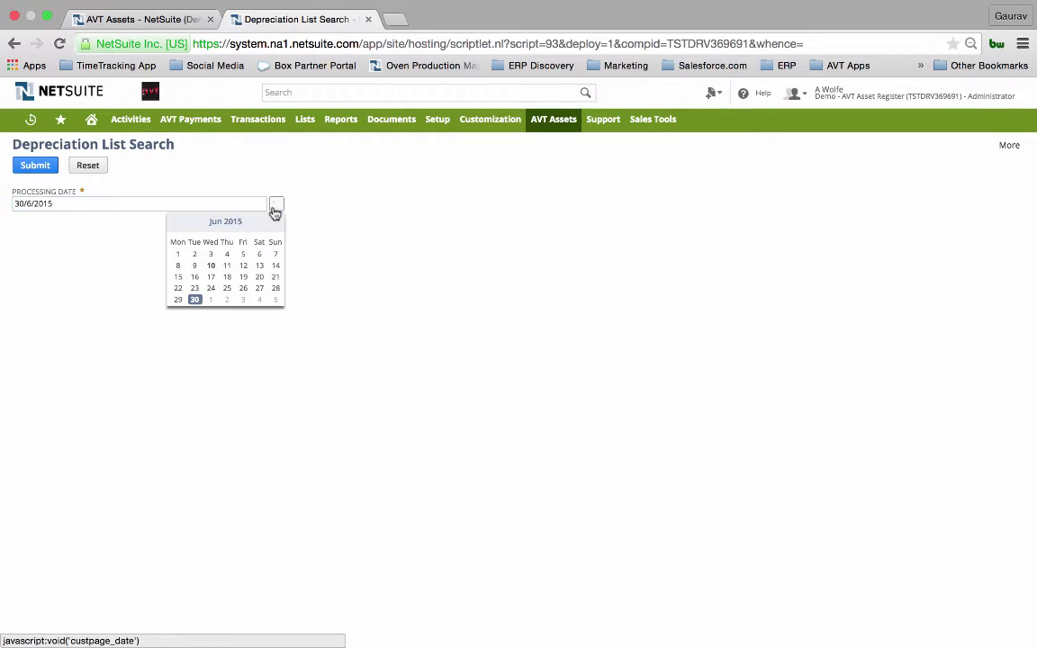
click(180, 221)
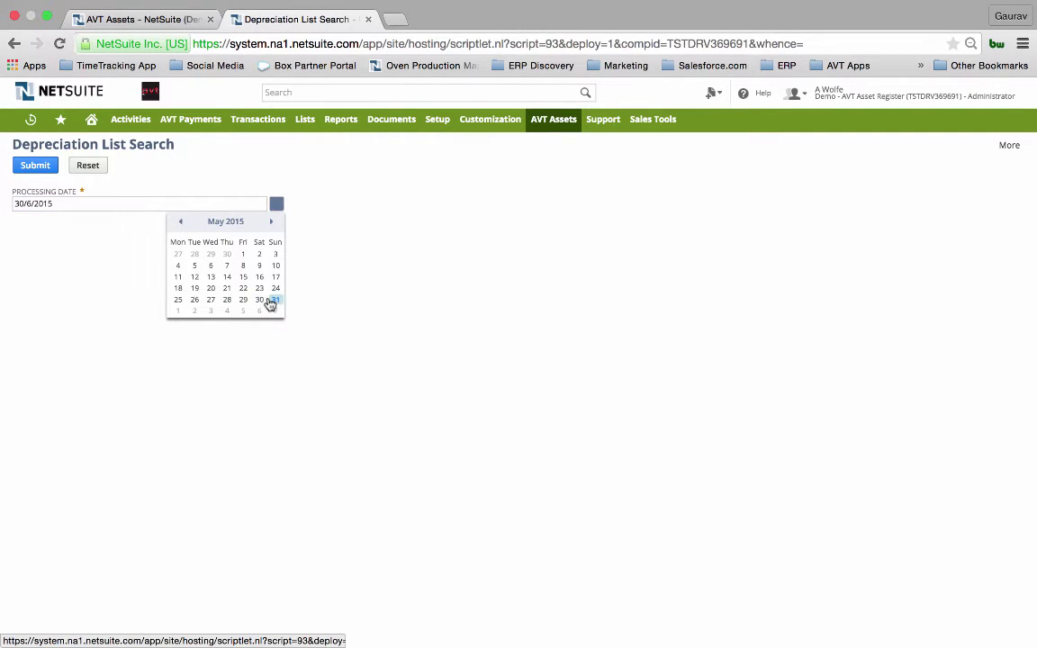
click(274, 300)
click(29, 167)
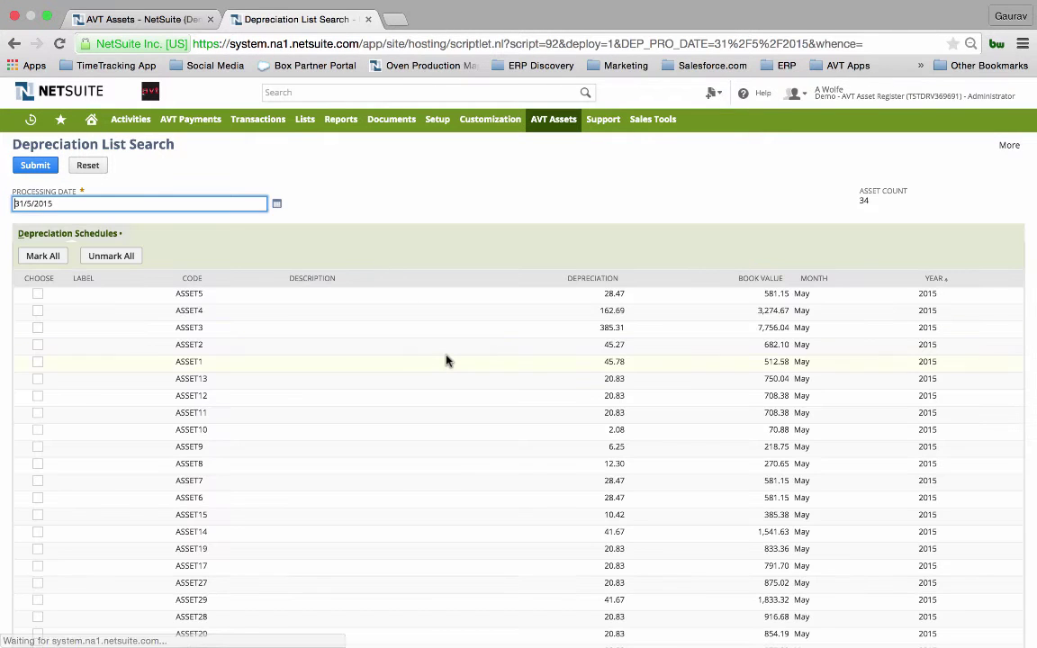
scroll(447, 361, down, 5)
scroll(447, 361, down, 1)
scroll(446, 362, down, 2)
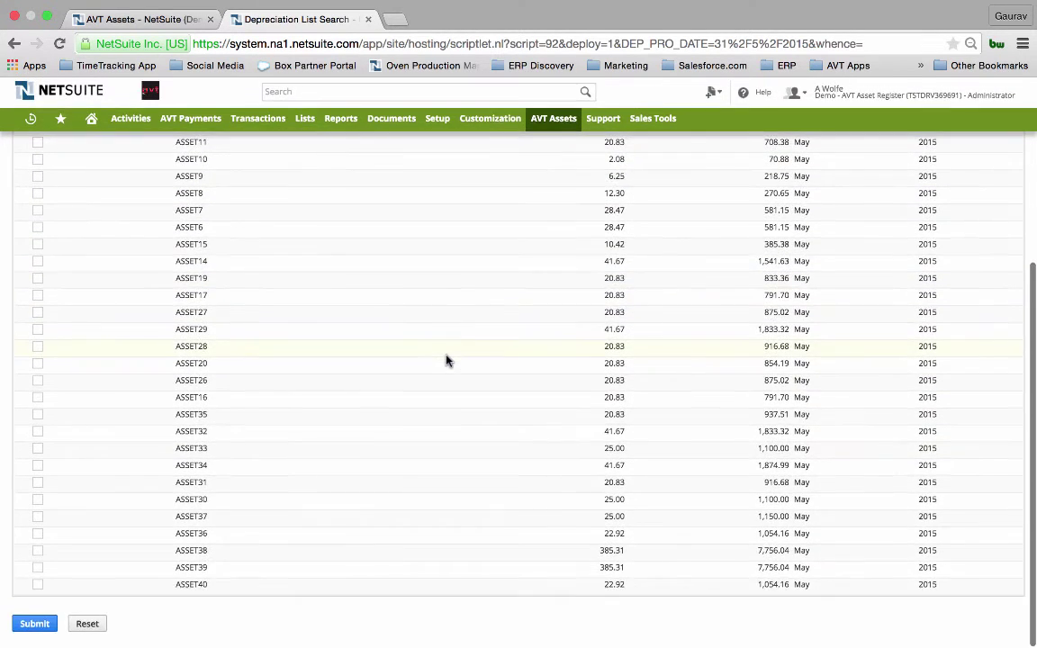
scroll(447, 361, up, 5)
scroll(446, 361, up, 2)
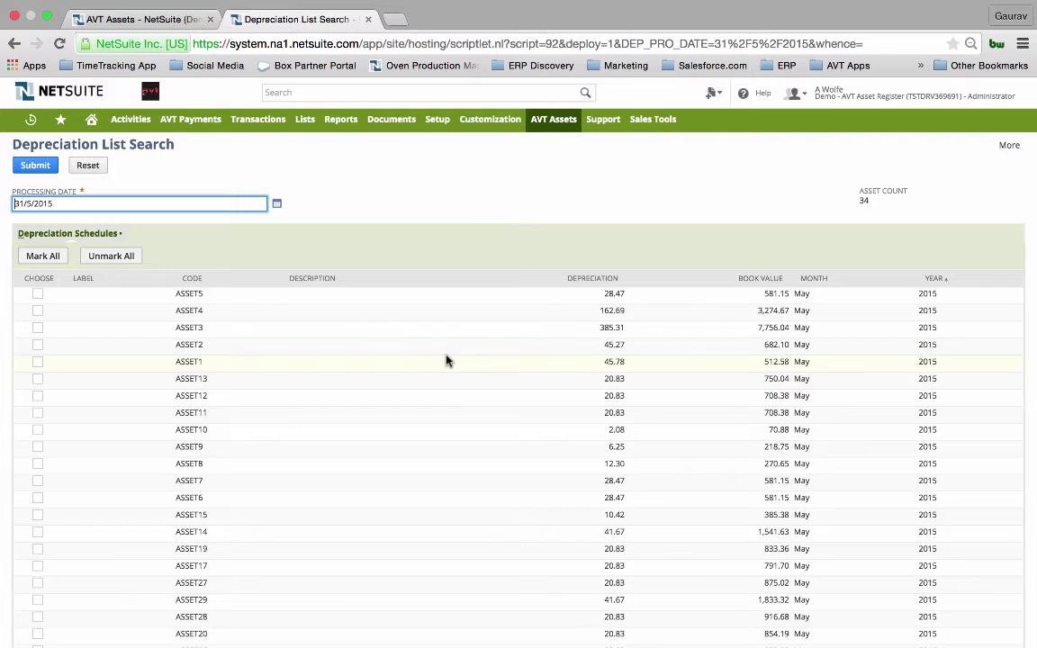
Step: Mark all schedules and process them into depreciation journal 145 for May 2015
click(43, 256)
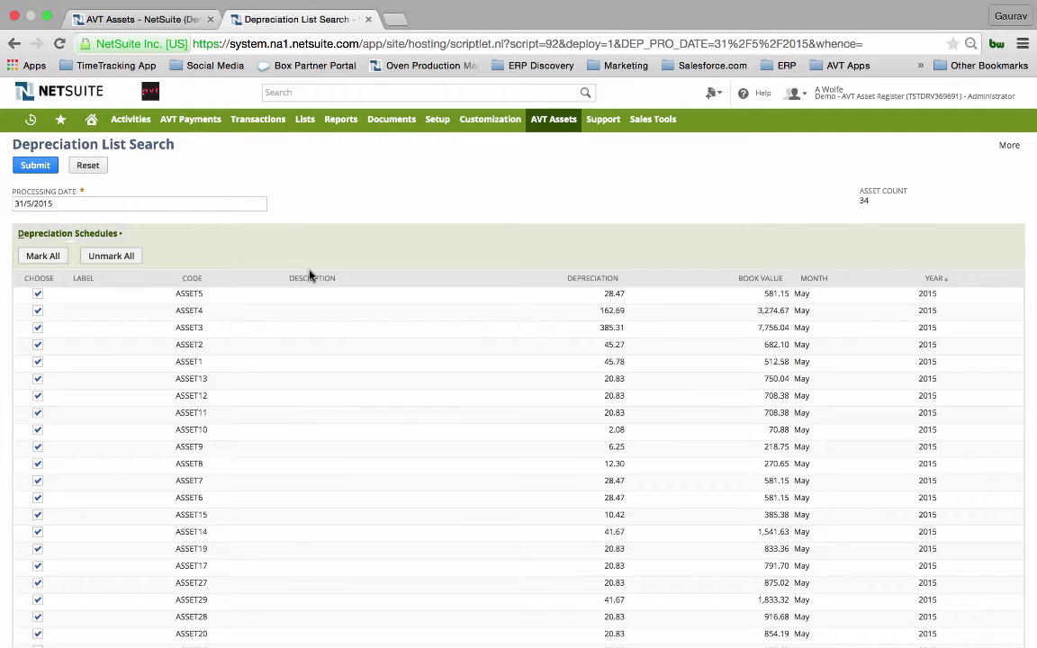
click(35, 166)
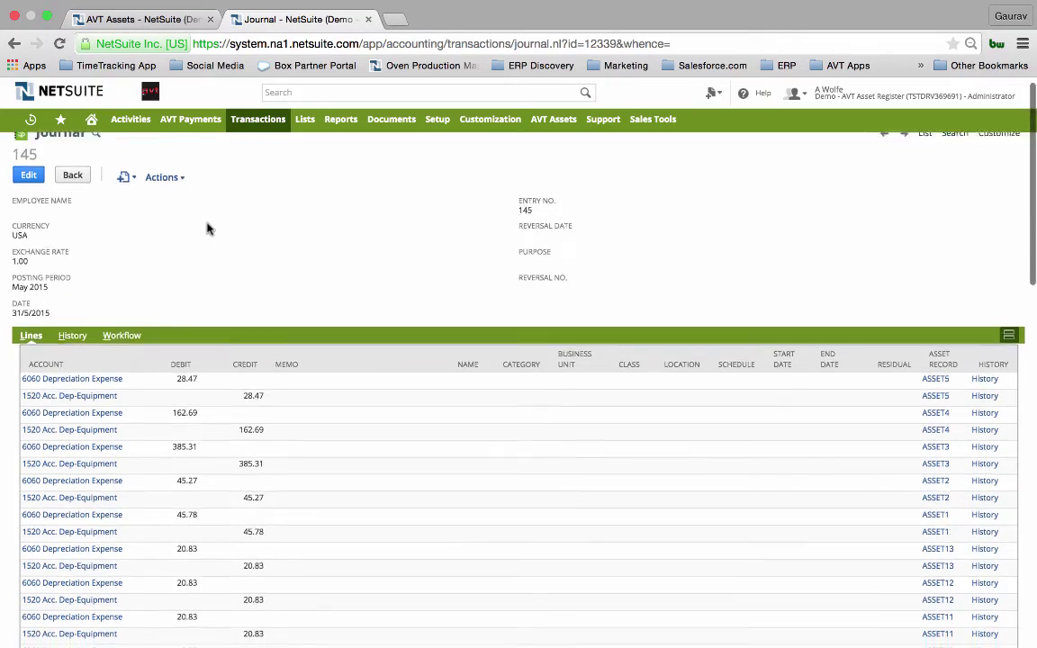
scroll(206, 225, down, 3)
scroll(207, 225, down, 3)
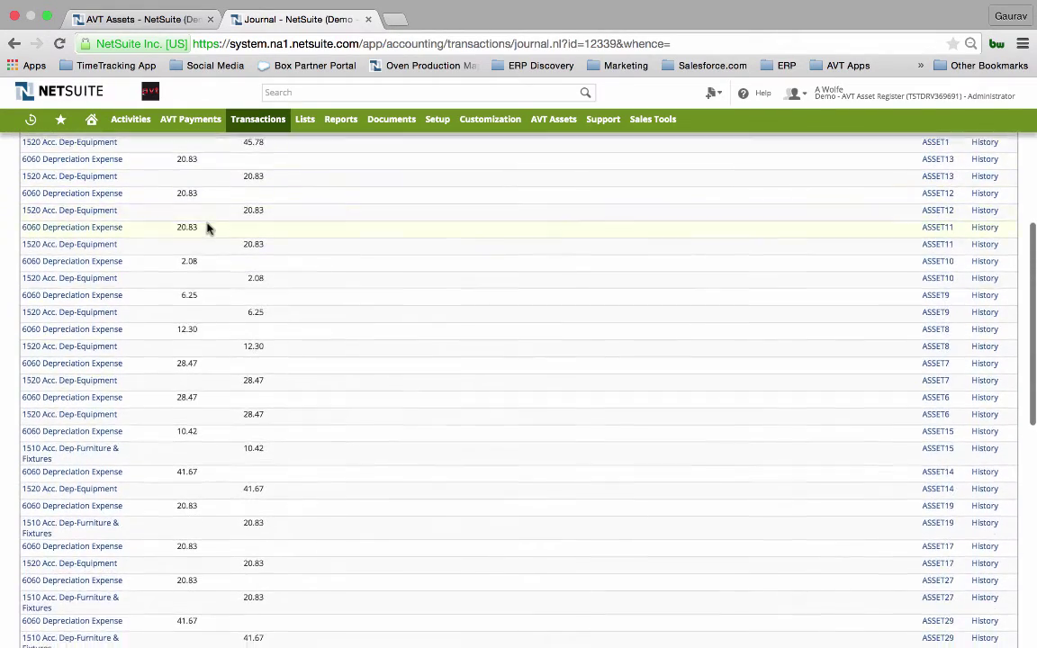
scroll(206, 225, up, 5)
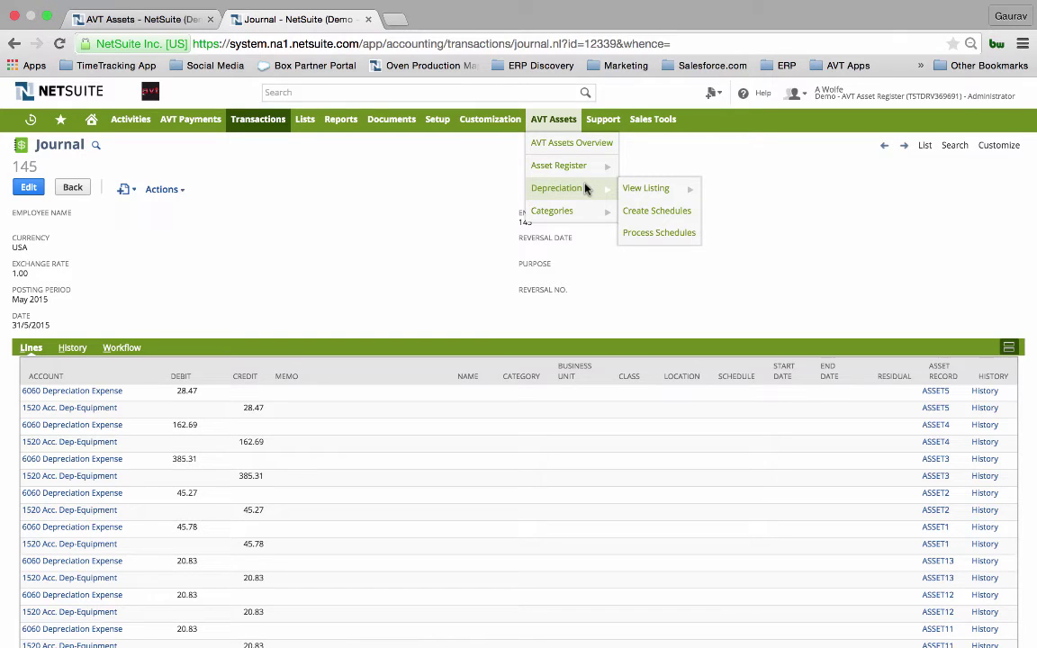
mouse_move(559, 165)
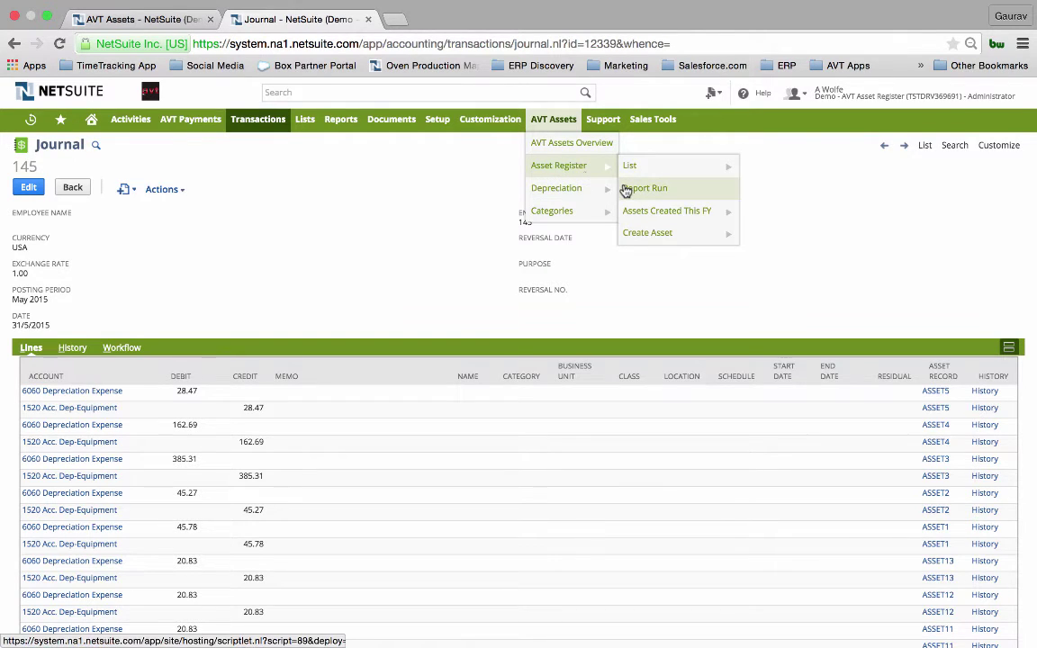
Step: Run the asset report with Select Month set to 30/6/2015
click(626, 189)
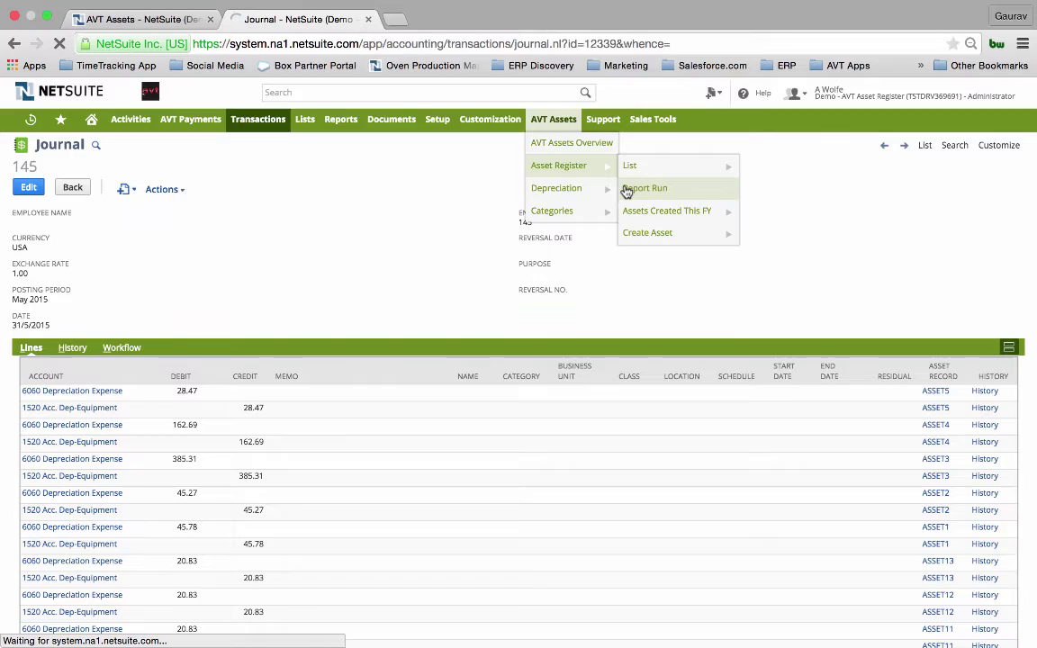
click(276, 204)
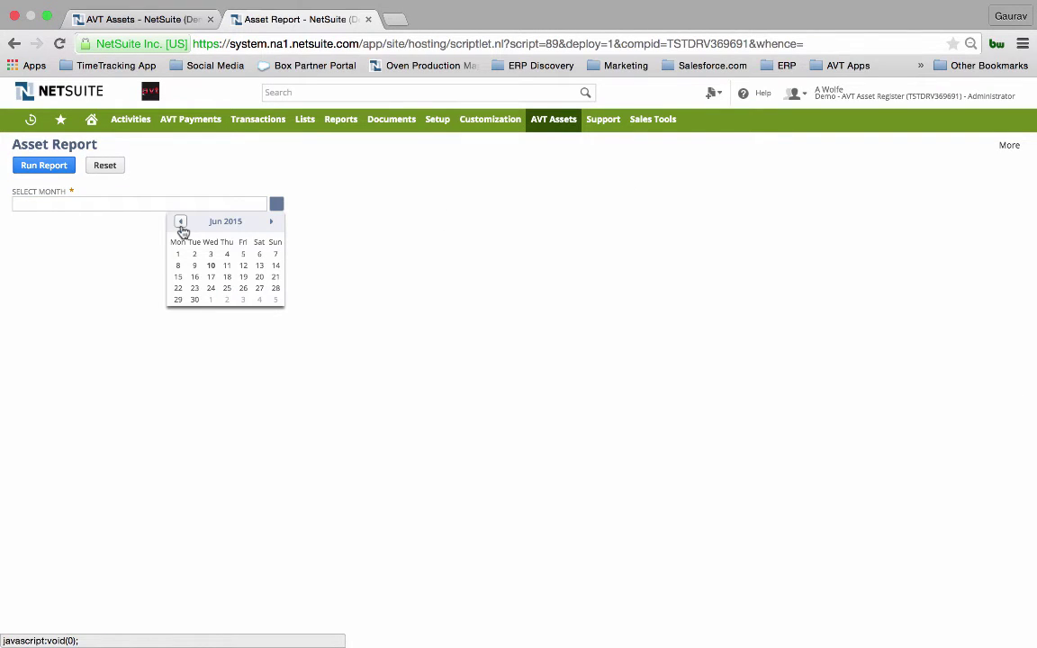
click(194, 300)
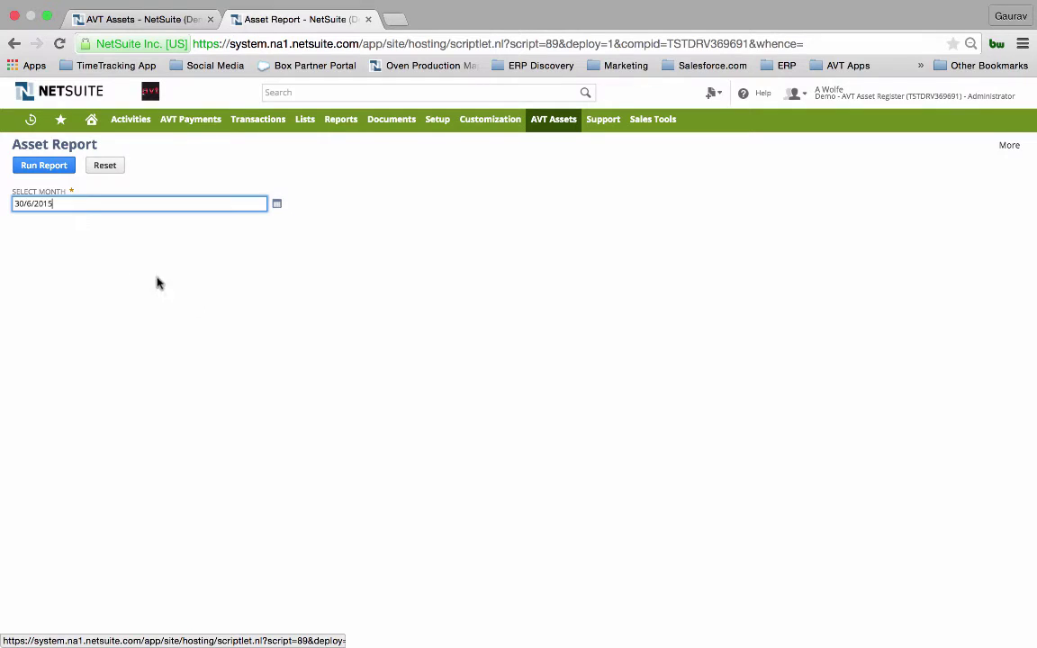
click(56, 168)
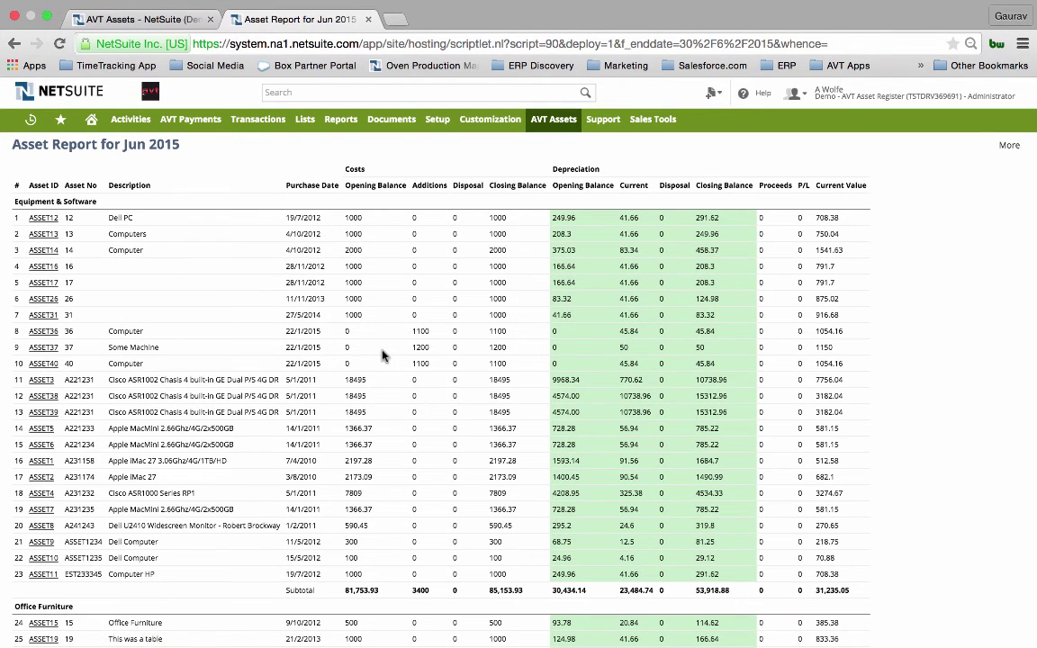
Step: Scroll through the June 2015 report's costs, depreciation, subtotals and 45,932.99 total
scroll(382, 356, down, 1)
scroll(382, 356, up, 1)
scroll(333, 279, down, 2)
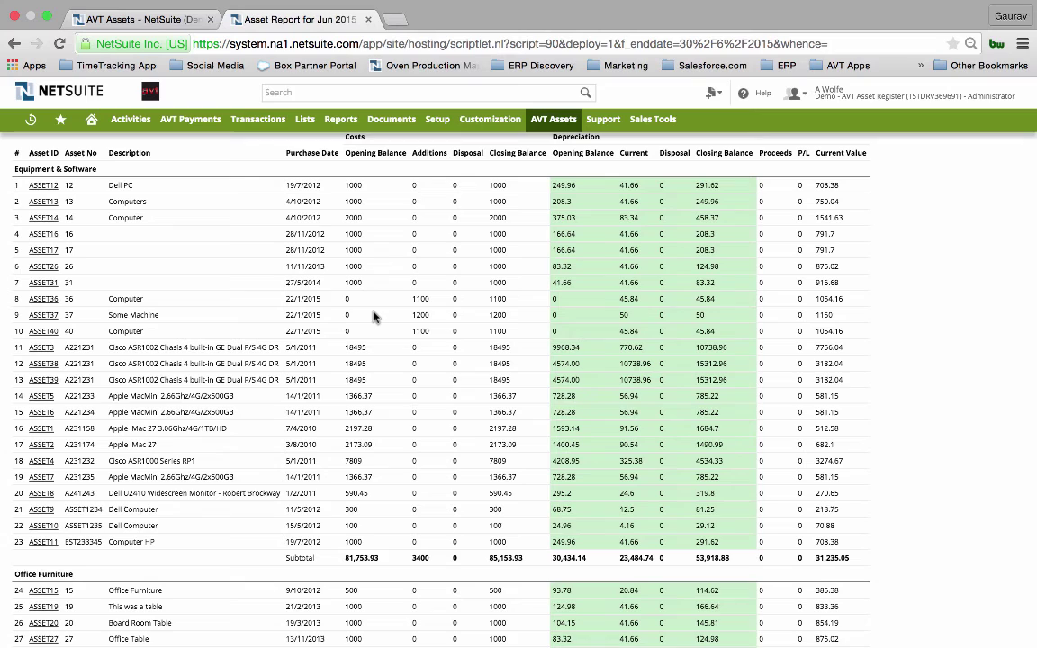
scroll(403, 374, down, 1)
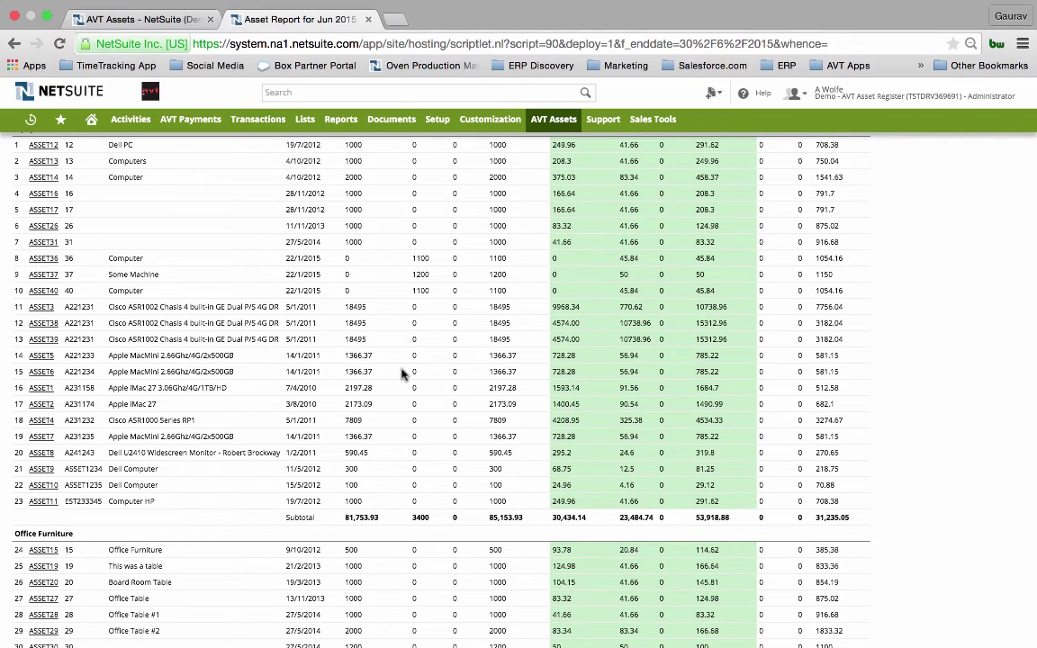
scroll(402, 372, up, 1)
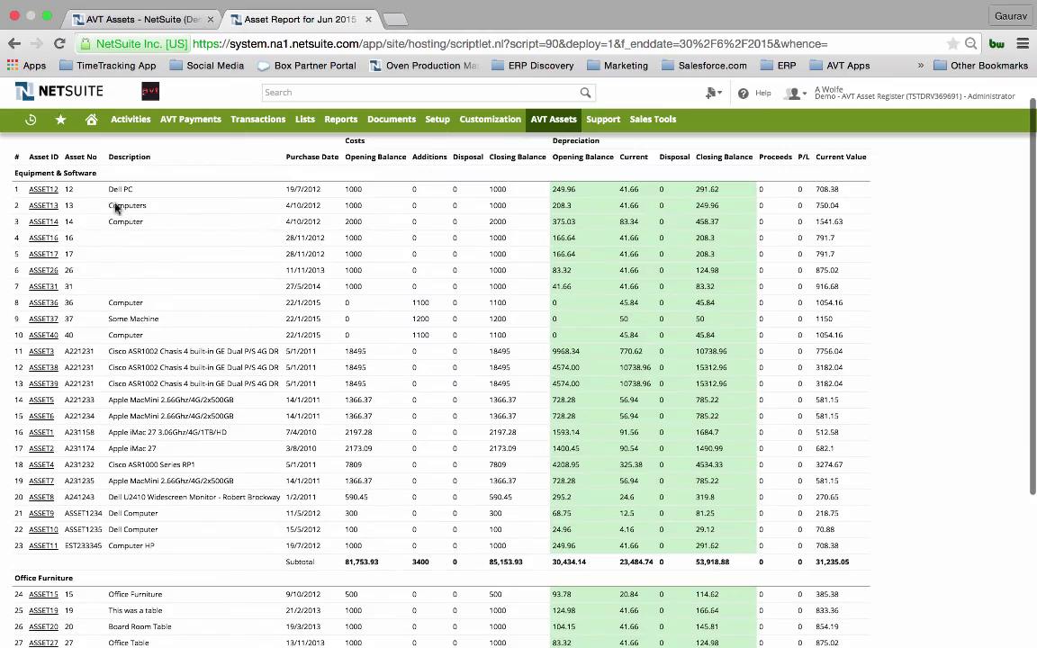
scroll(428, 364, down, 1)
scroll(428, 364, down, 2)
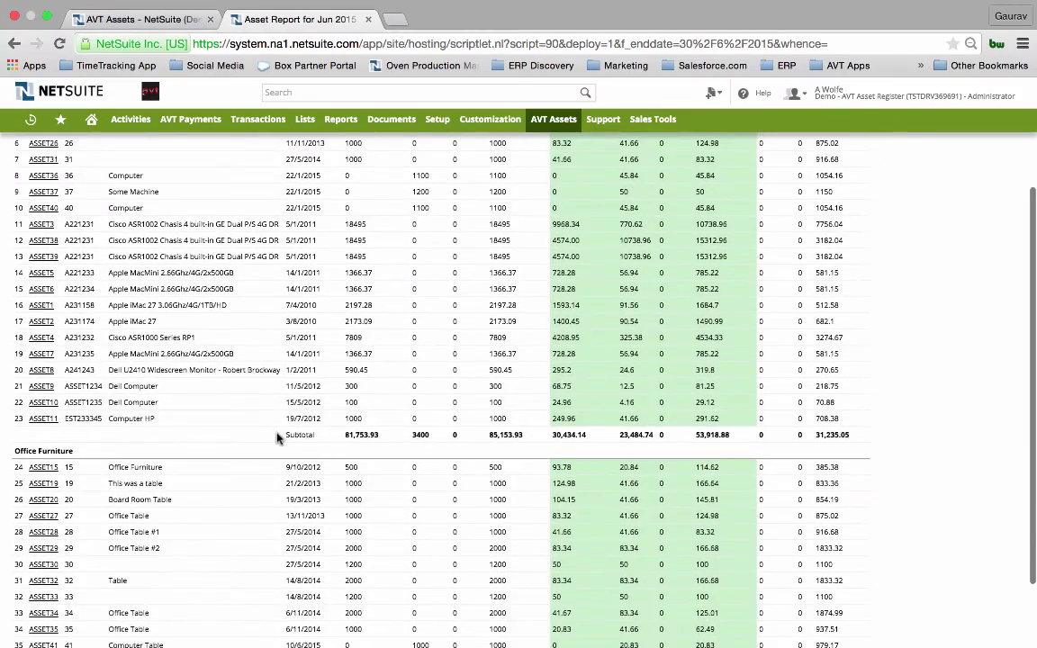
drag(277, 438, 459, 439)
scroll(462, 441, down, 2)
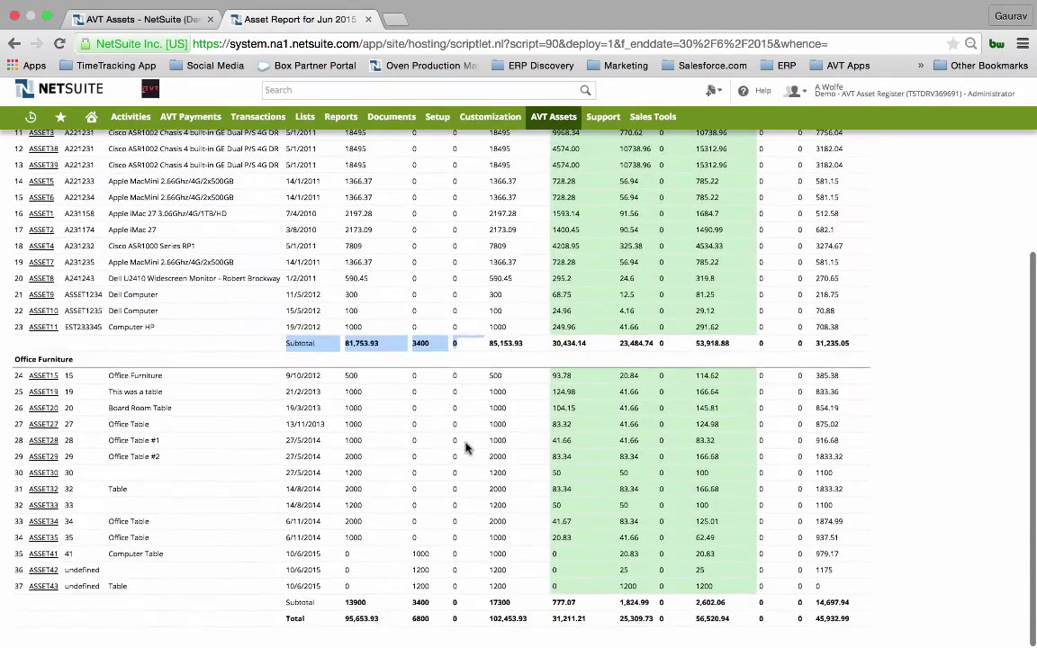
scroll(464, 447, up, 5)
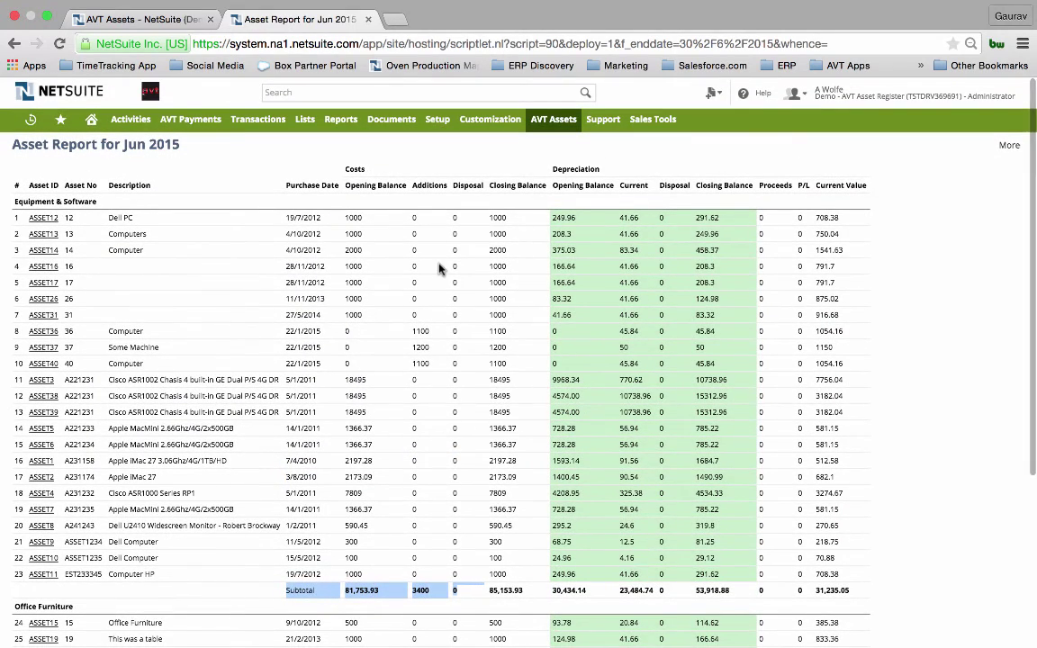
mouse_move(340, 117)
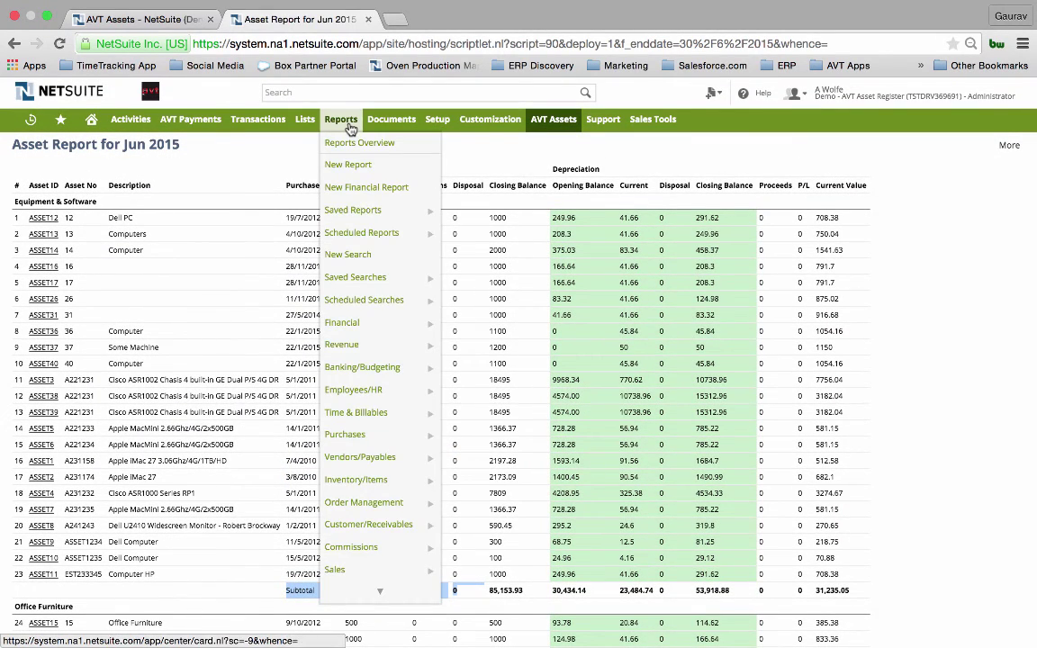
mouse_move(342, 322)
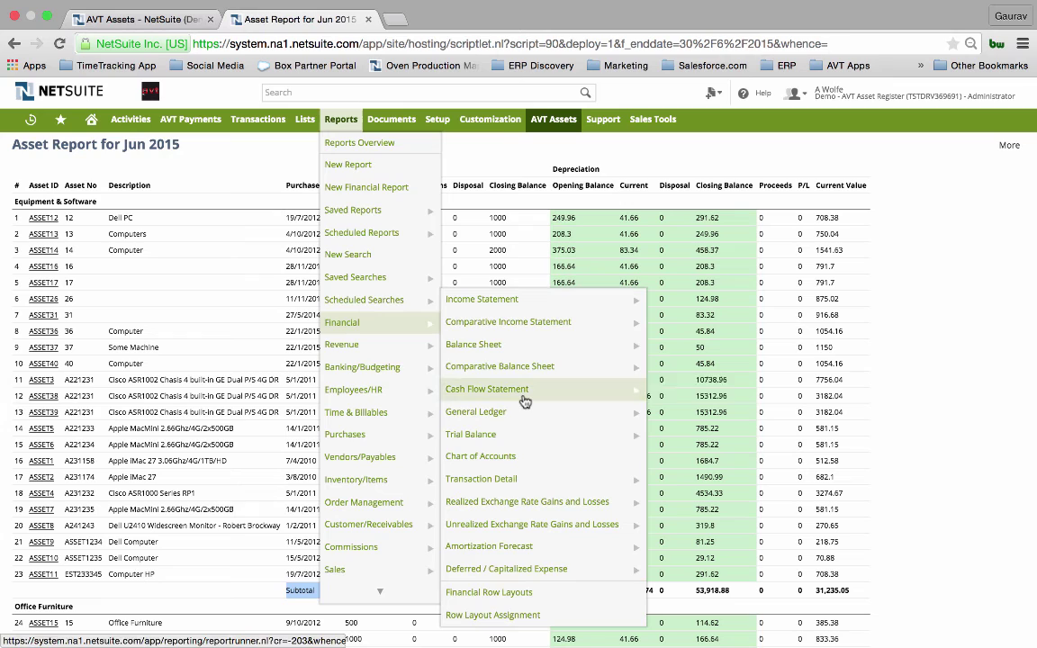
Step: Drill from the June 2015 balance sheet into 1510 Acc. Dep-Furniture & Fixtures detail, totalling (30,691.64)
mouse_move(474, 344)
click(479, 354)
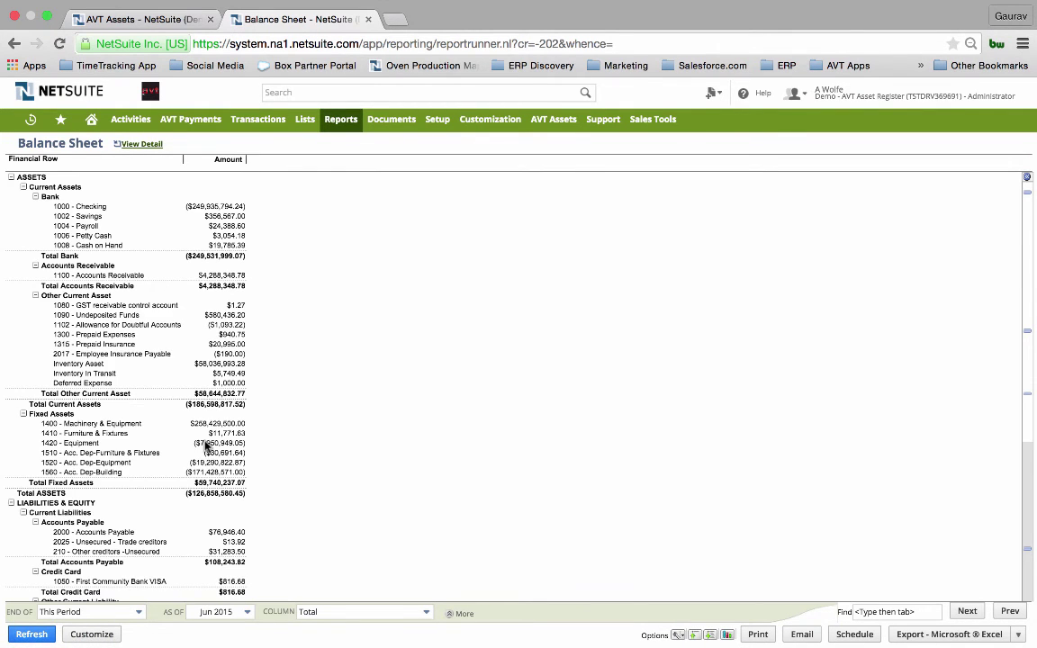
scroll(204, 445, down, 2)
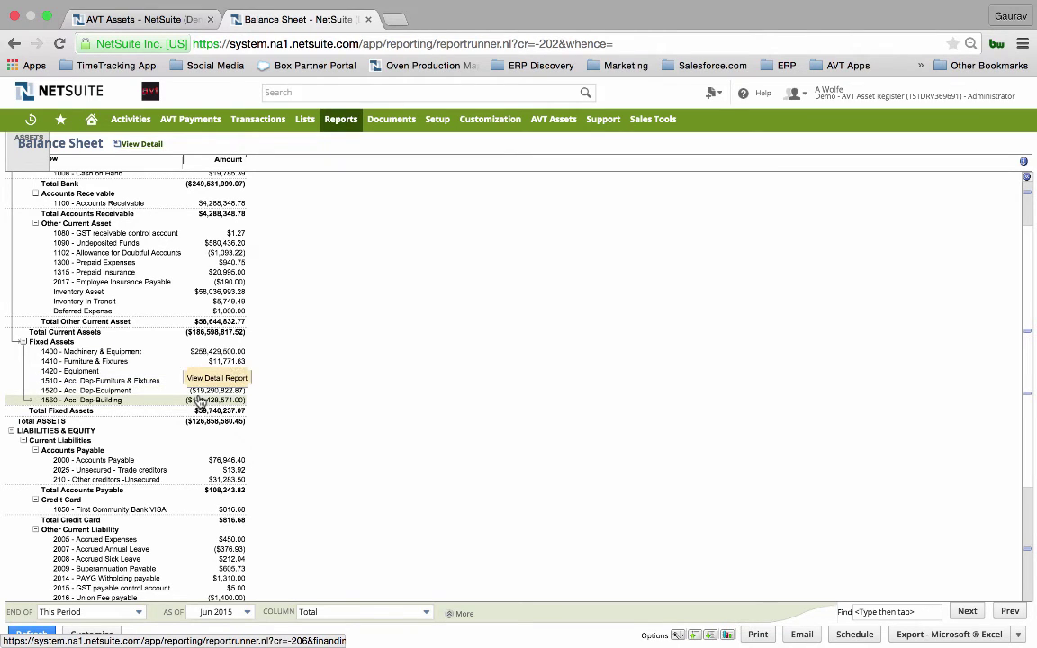
click(226, 389)
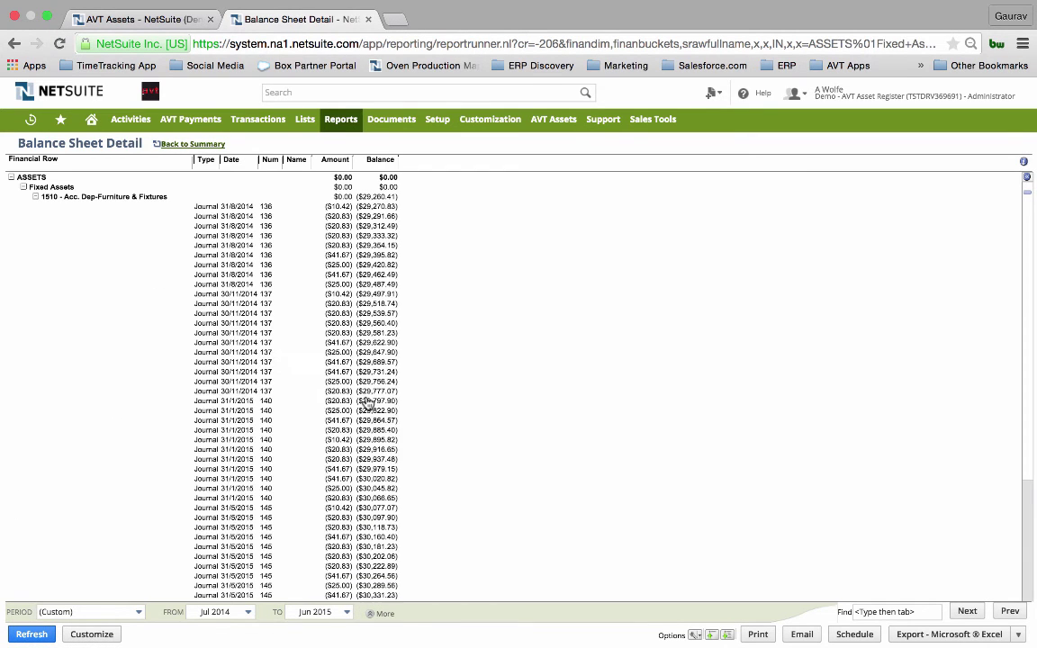
scroll(300, 401, down, 1)
scroll(292, 401, down, 3)
scroll(288, 401, down, 1)
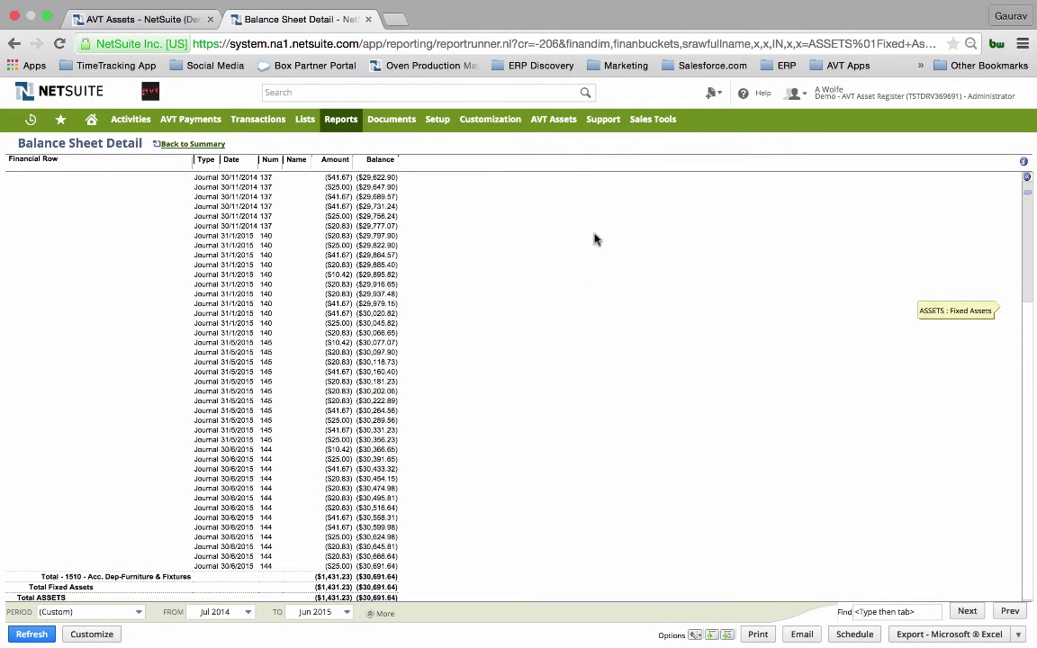
mouse_move(552, 118)
mouse_move(556, 188)
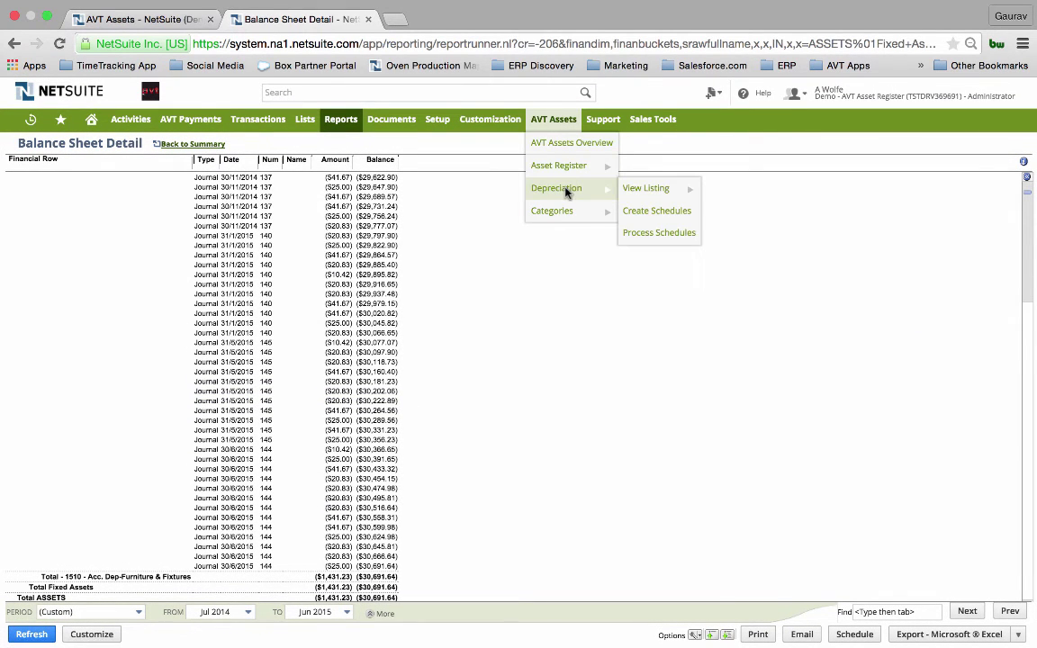
Step: Check ASSET1's November 2014 depreciation schedule, then list all 43 assets in the register
click(645, 190)
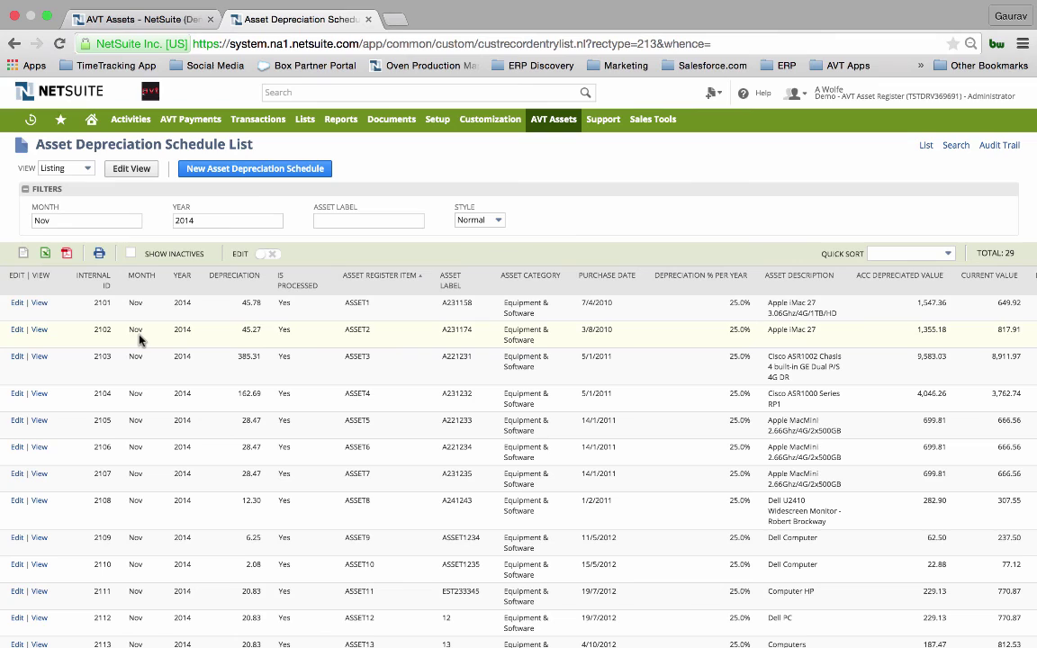
click(39, 303)
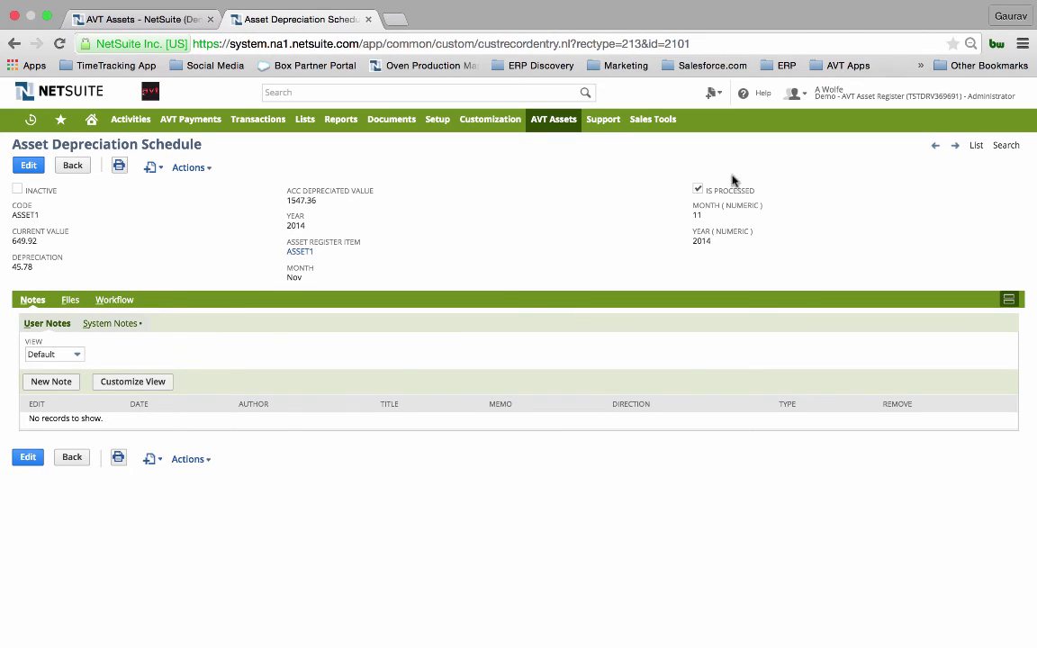
mouse_move(553, 119)
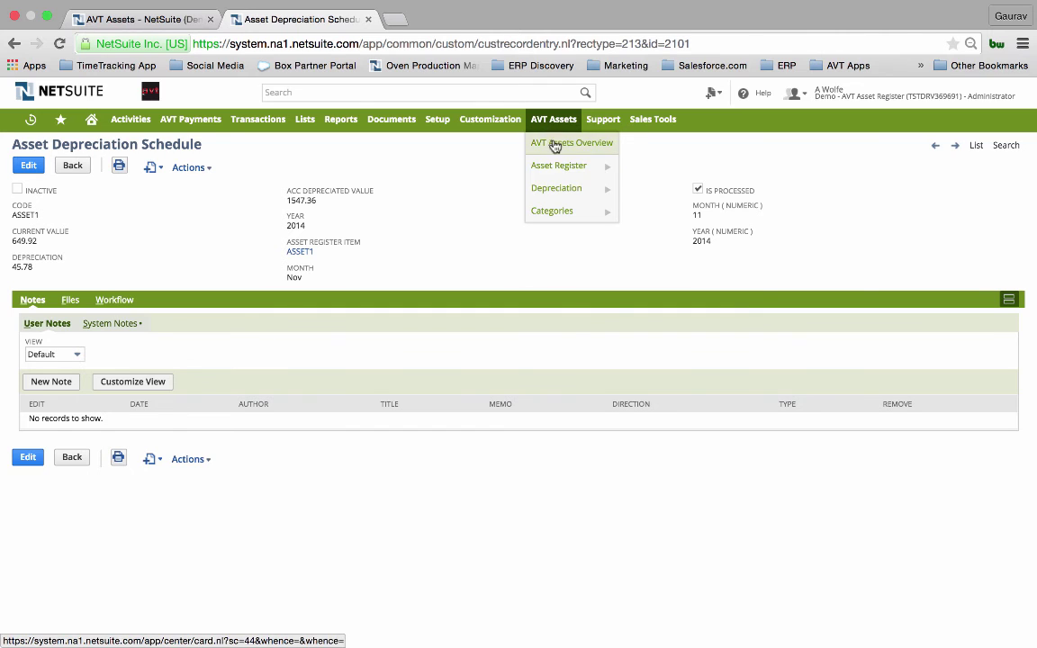
mouse_move(559, 165)
click(628, 165)
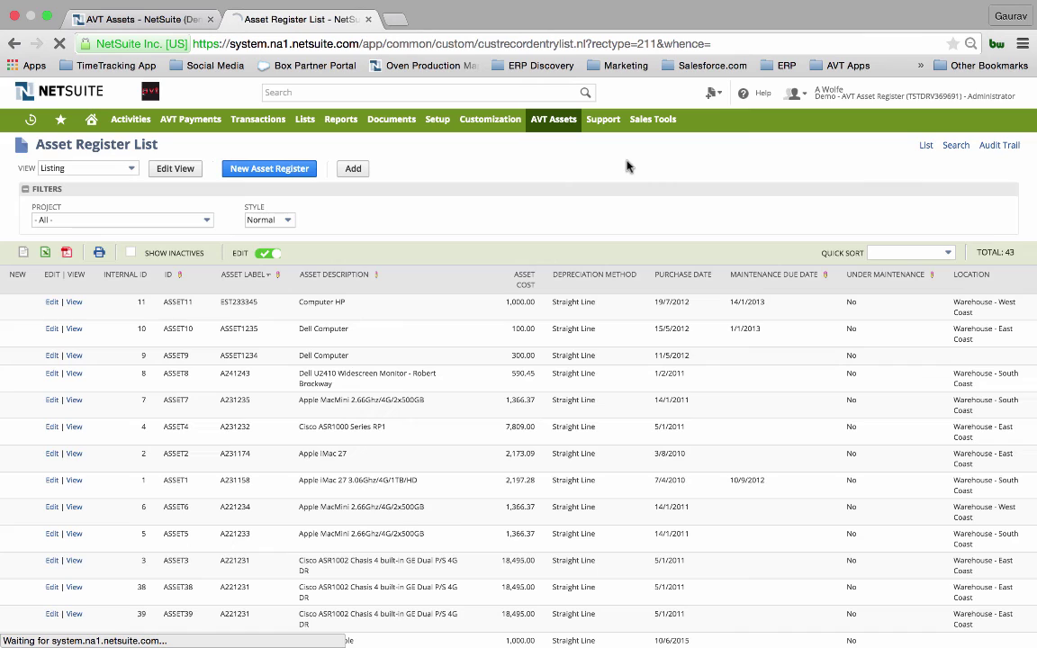
Step: Show ASSET10 Dell Computer's monthly 2.08 depreciation schedules from 2012 to 2015
click(73, 329)
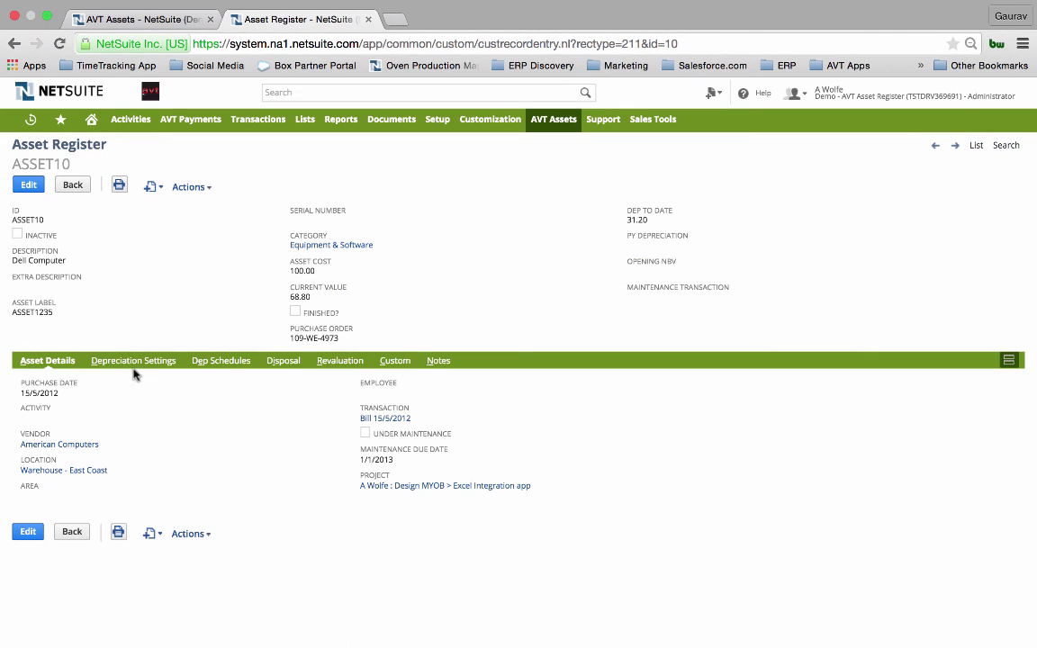
click(135, 364)
click(216, 364)
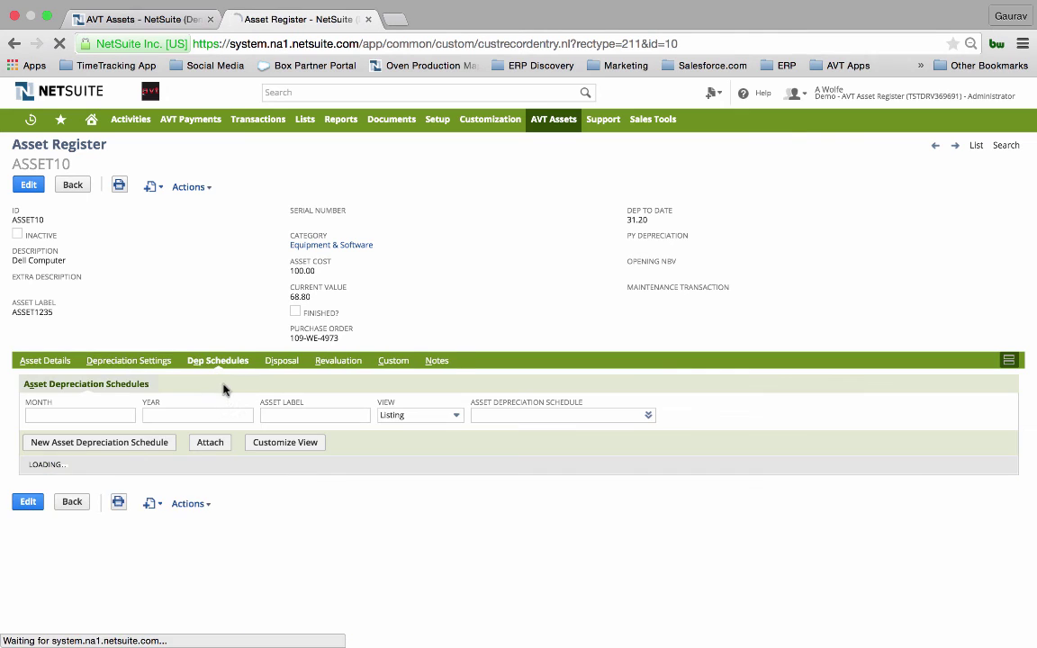
scroll(226, 398, down, 1)
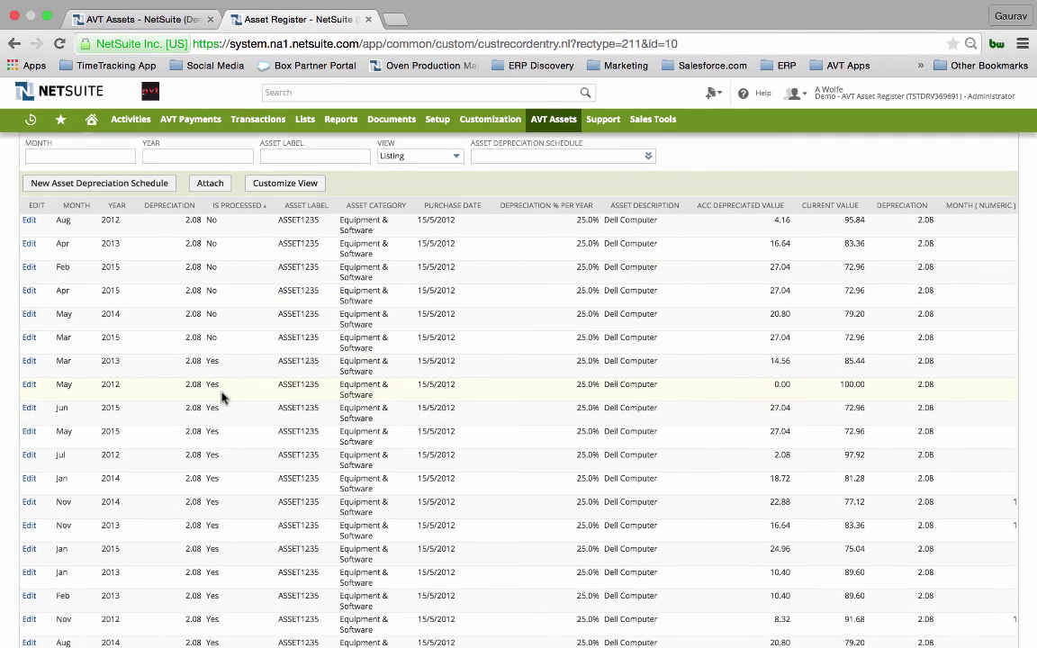
scroll(223, 397, up, 6)
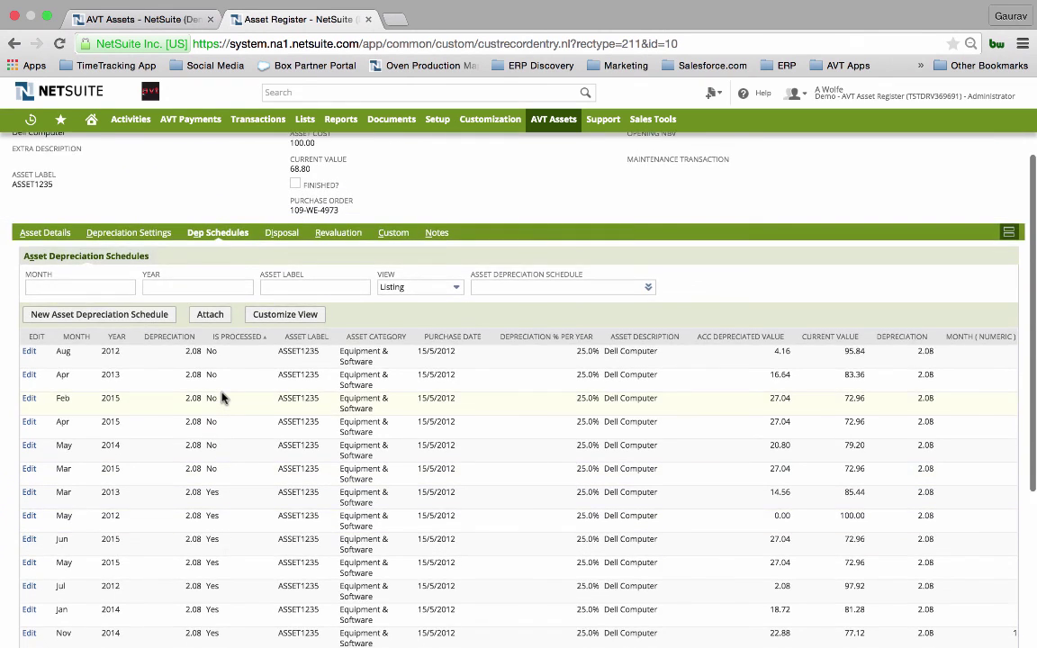